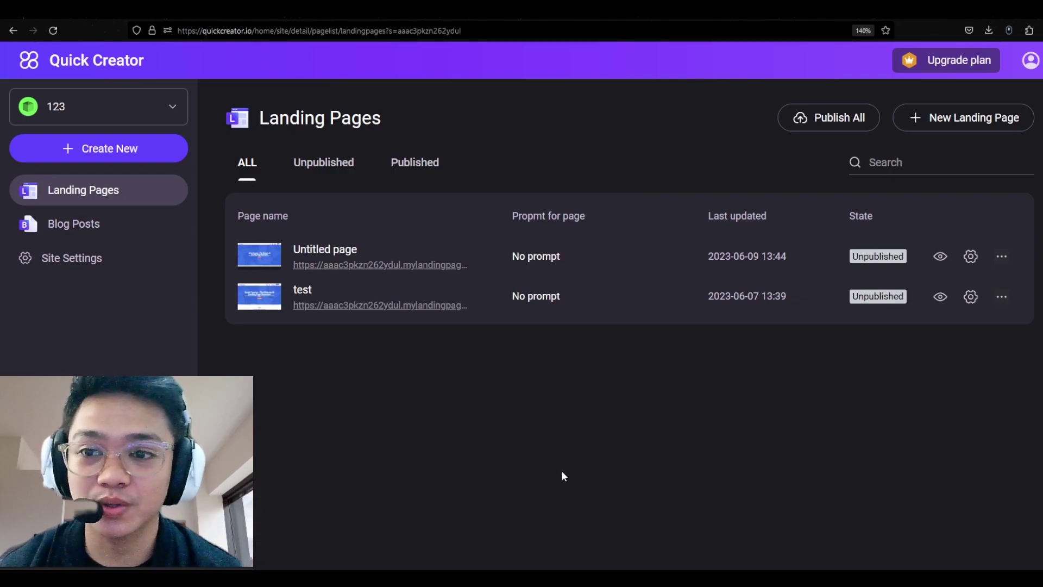
# Create a landing page named 'Example' from the Concise landing page template
pyautogui.click(66, 148)
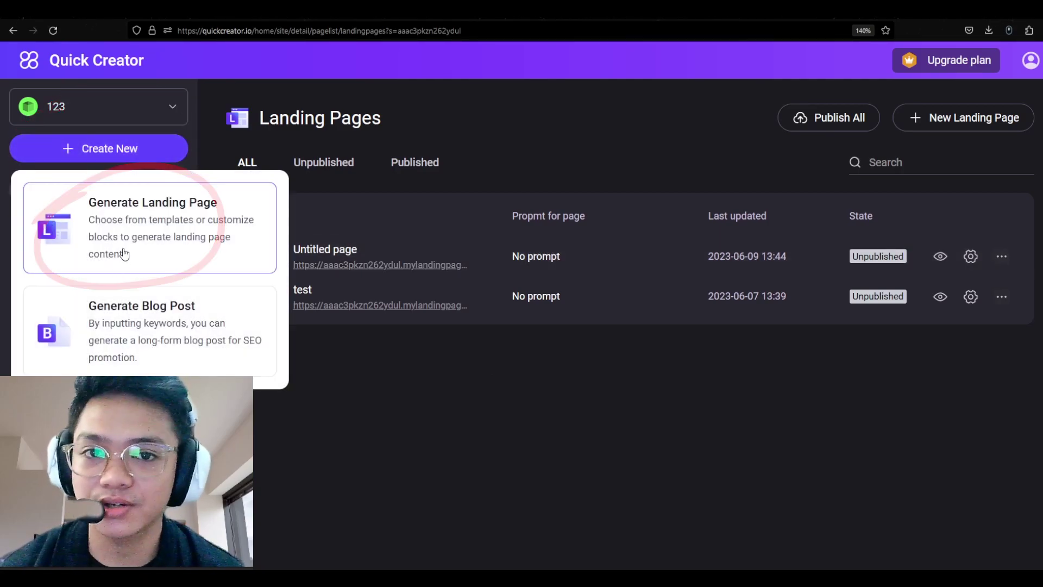
pyautogui.click(120, 253)
pyautogui.scroll(-3, 237, 348)
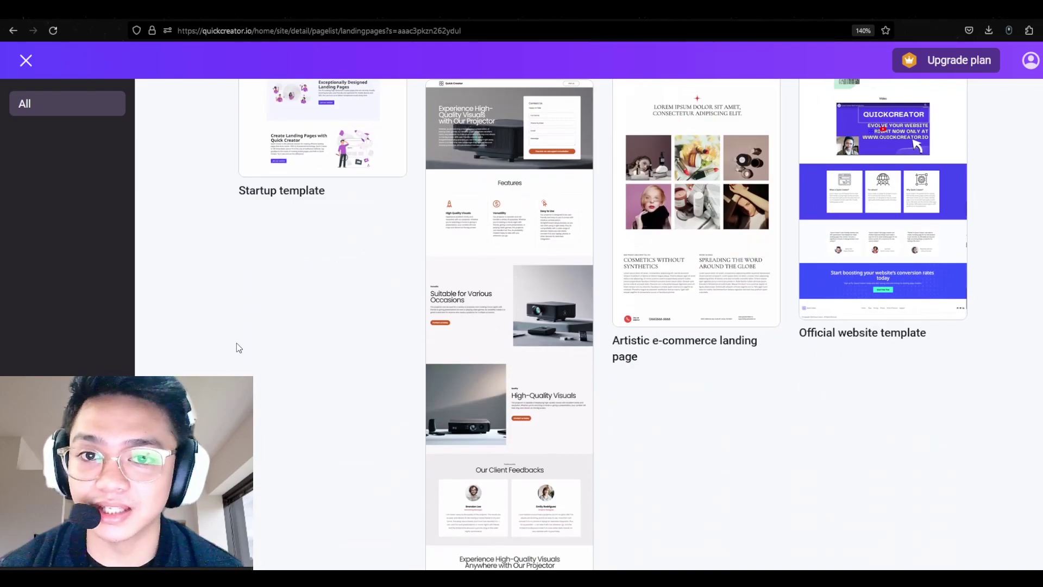
pyautogui.scroll(6, 237, 348)
pyautogui.scroll(3, 237, 348)
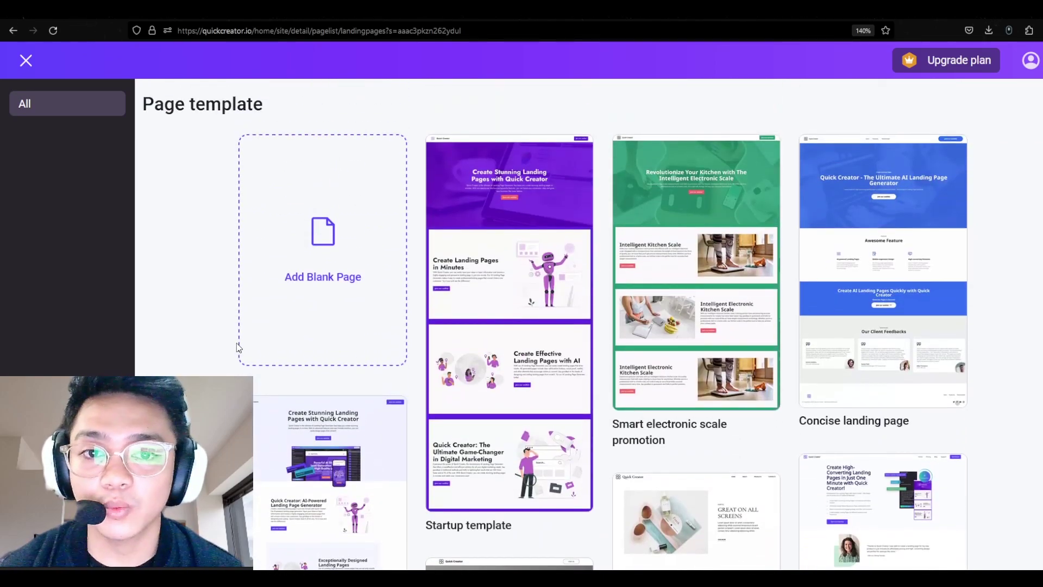
pyautogui.scroll(-1, 237, 347)
pyautogui.scroll(1, 237, 348)
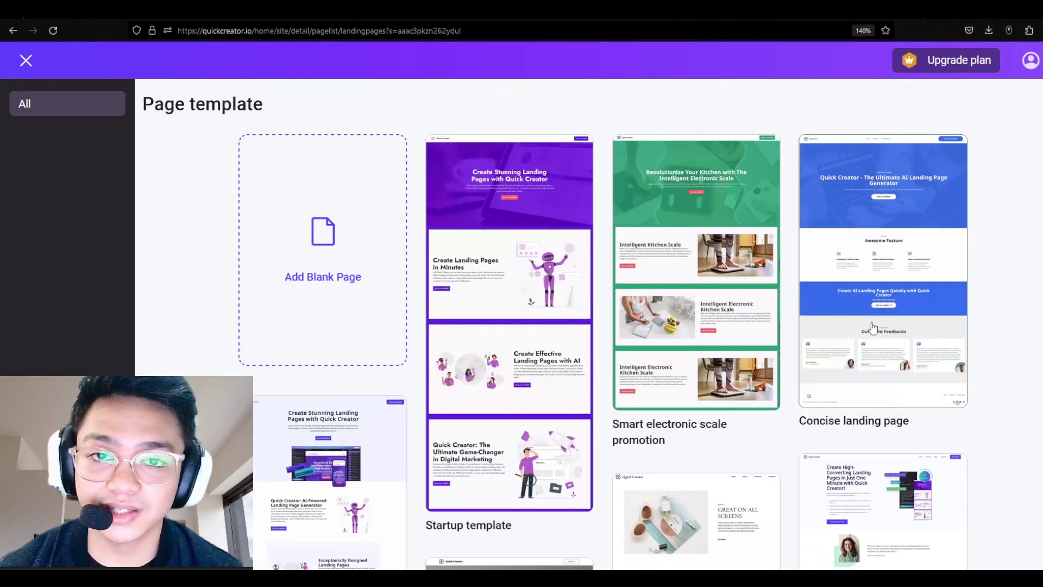
pyautogui.click(841, 298)
pyautogui.write('Exampl')
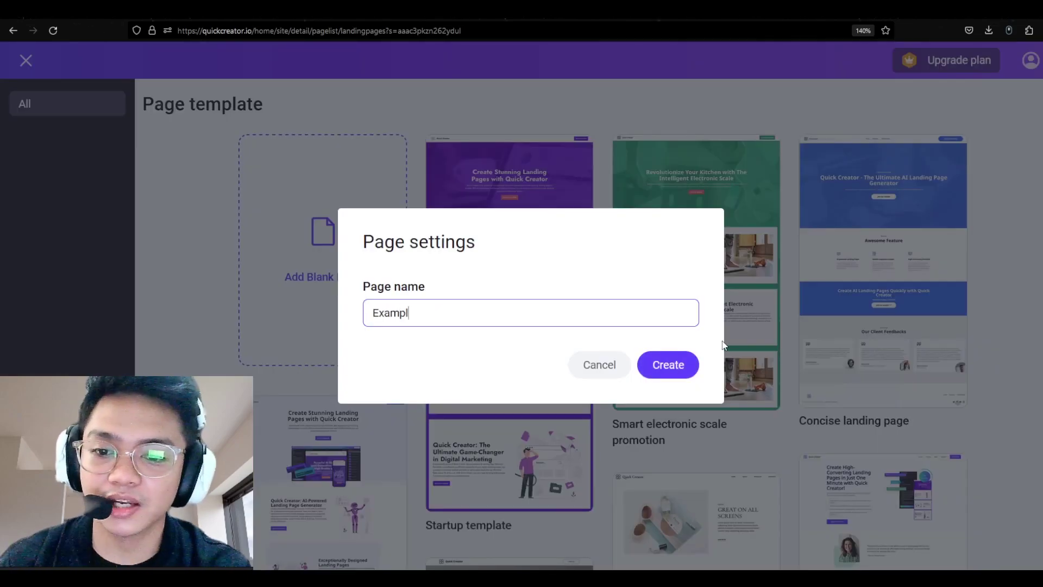
pyautogui.write('e')
pyautogui.click(692, 357)
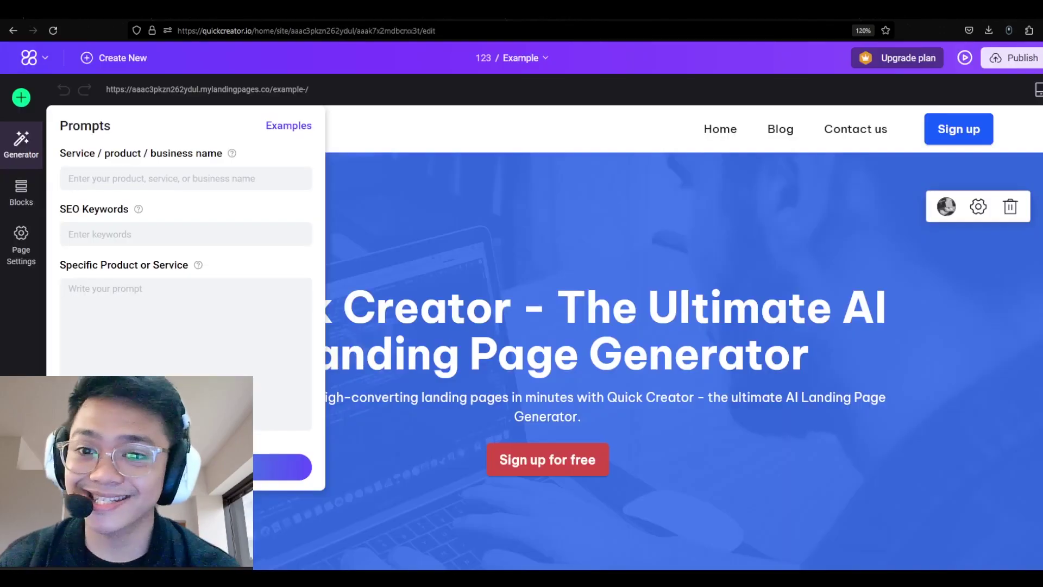
# Enter 'Cool Jewelry Store', keywords 'diamond earrings, amazing jewelry, affordable accessories' and a product description, then generate
pyautogui.click(173, 184)
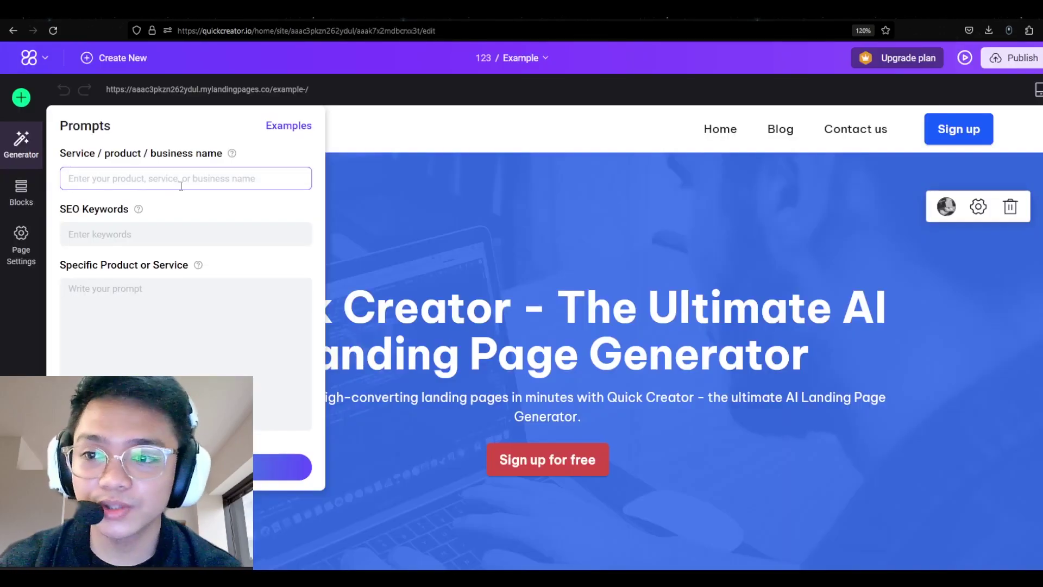
pyautogui.write('Cool Jewelry Store')
pyautogui.press('Tab')
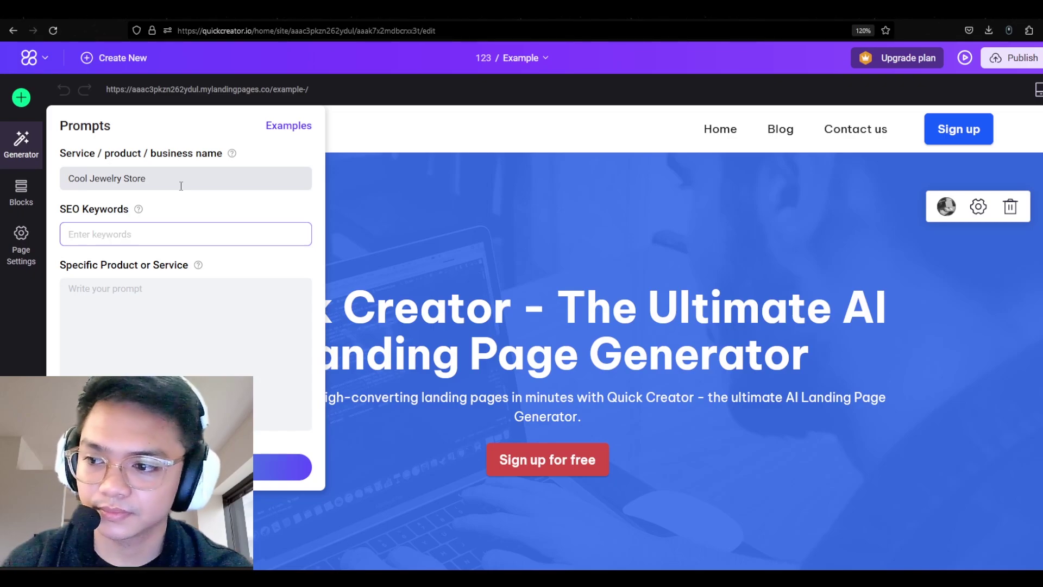
pyautogui.write('diamond earrings, amazing jewelry, affordable accessories')
pyautogui.click(195, 317)
pyautogui.write('Cool Jewelry Store offers you the best accessories from')
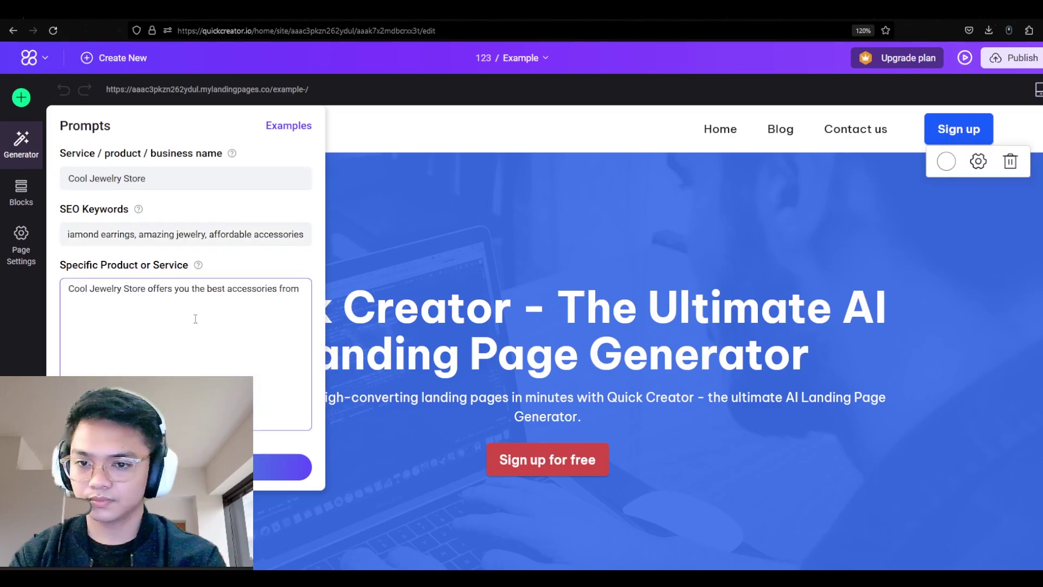
pyautogui.write(' necklaces to earrings to even ankle bracelets at an affordable price which also comes with elegance.')
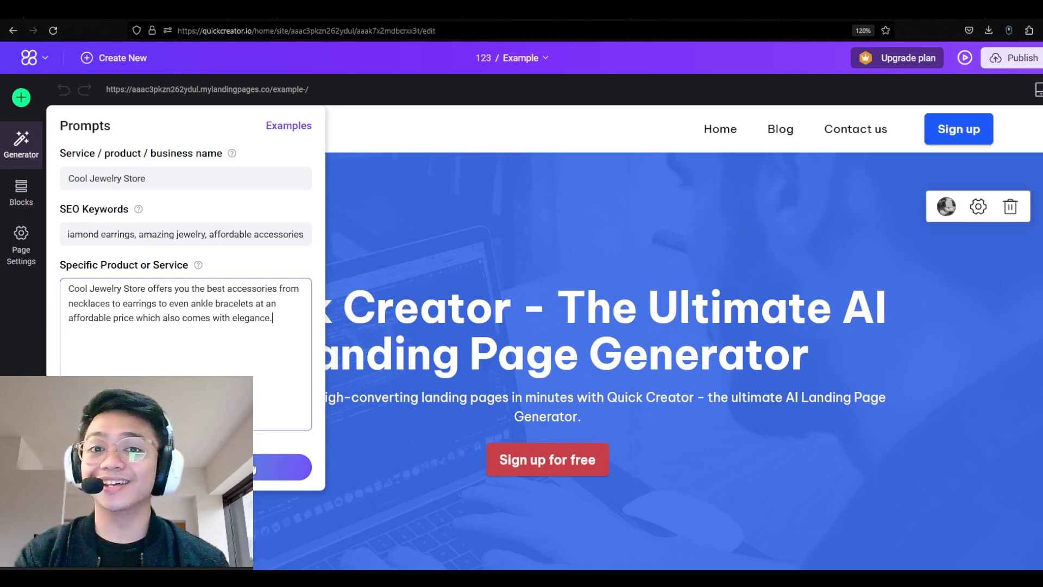
pyautogui.click(283, 467)
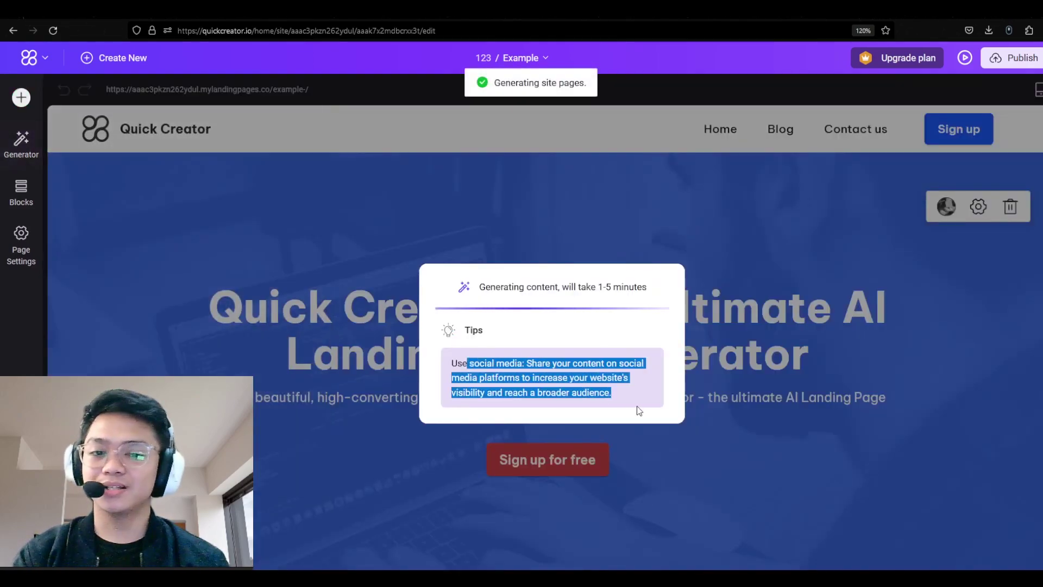
pyautogui.hotkey('ctrl', '-')
pyautogui.hotkey('ctrl', '-')
pyautogui.hotkey('ctrl', '-')
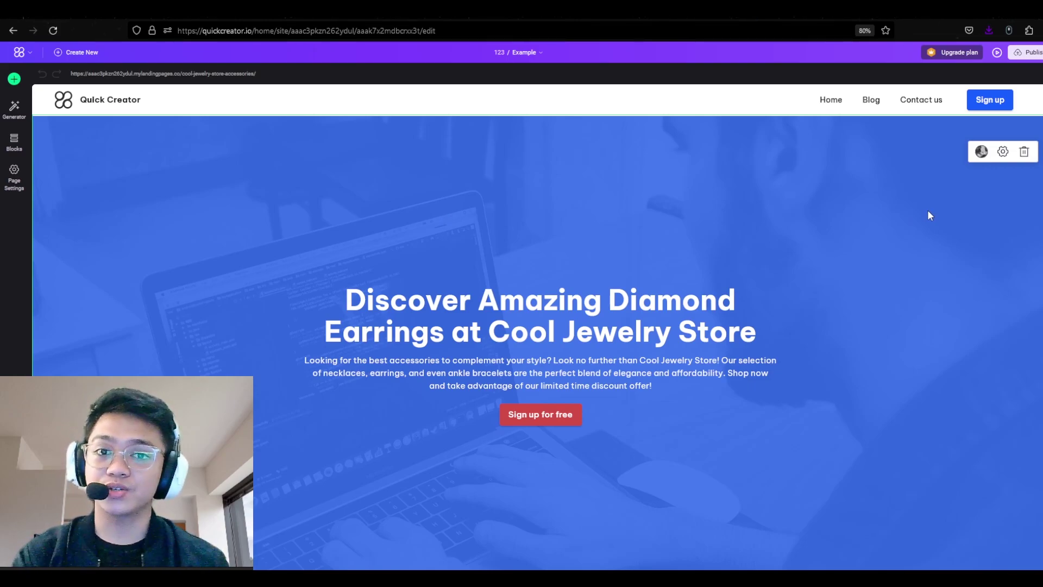
# Swap the hero's laptop background photo for a jewelry image
pyautogui.click(983, 153)
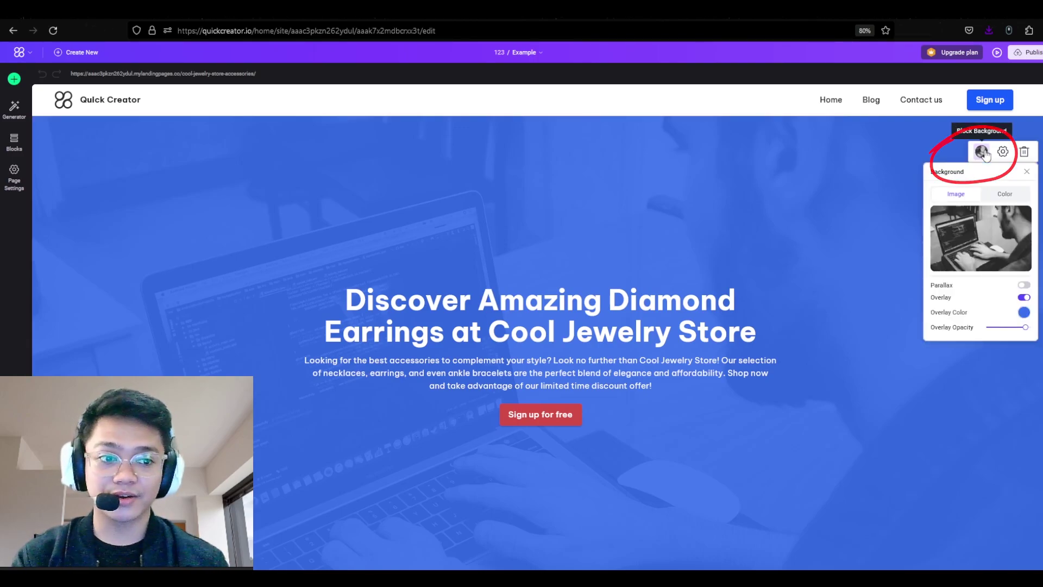
pyautogui.click(982, 239)
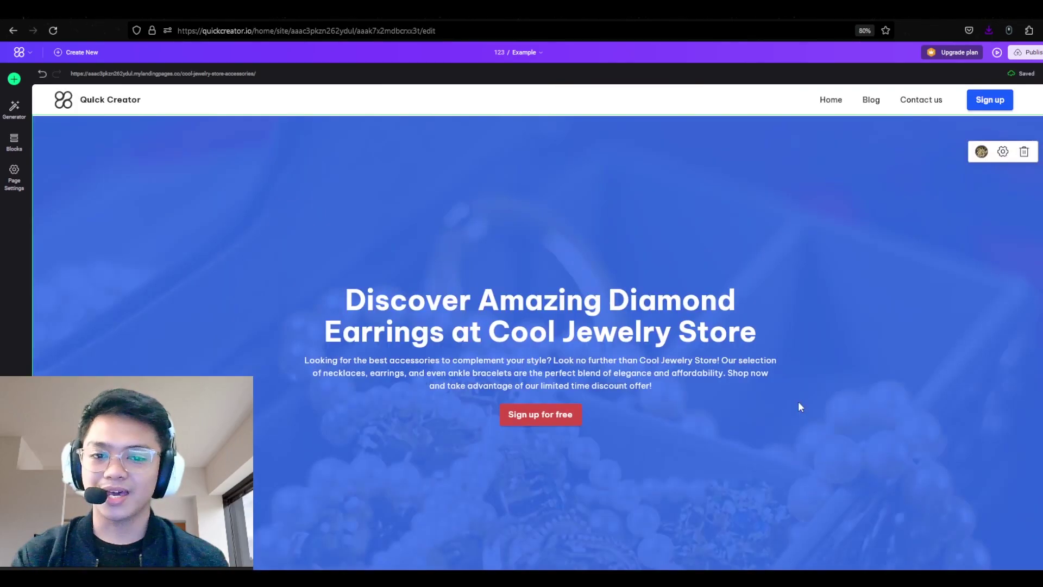
# Append a satisfaction-guarantee sentence to the Premium Quality feature description
pyautogui.scroll(-1, 799, 403)
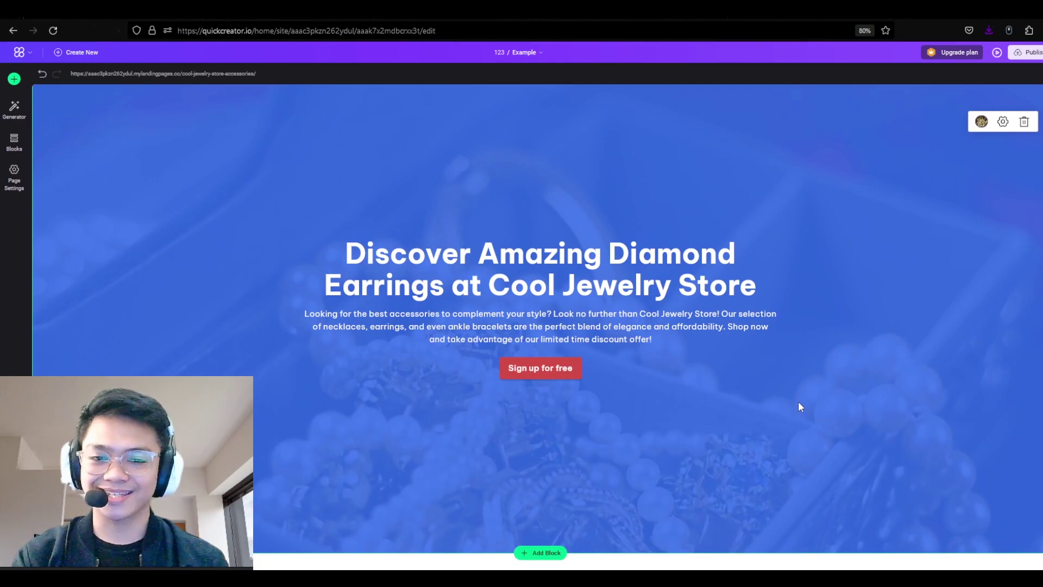
pyautogui.scroll(-3, 798, 406)
pyautogui.scroll(-3, 799, 406)
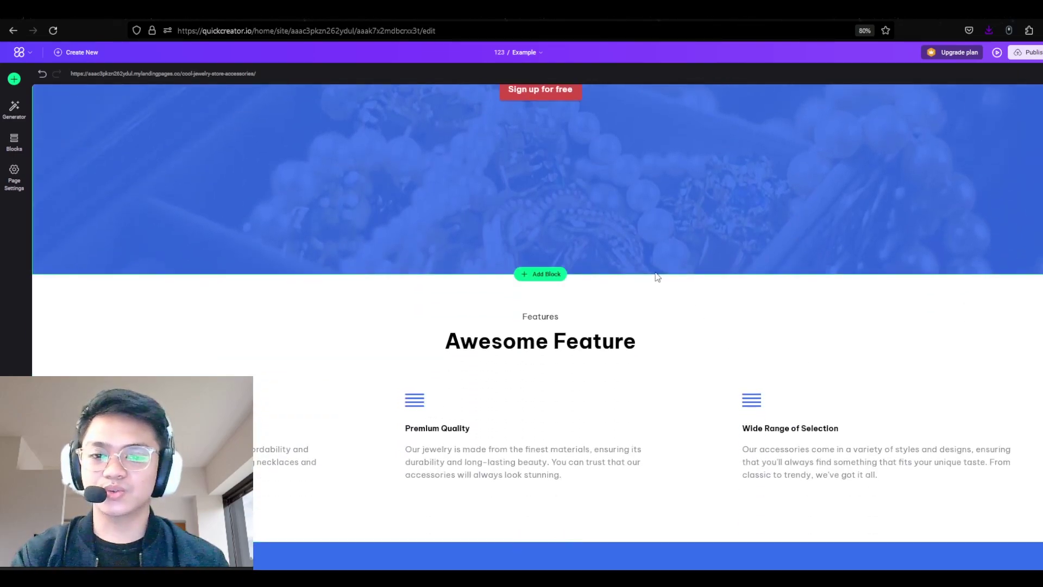
pyautogui.click(590, 479)
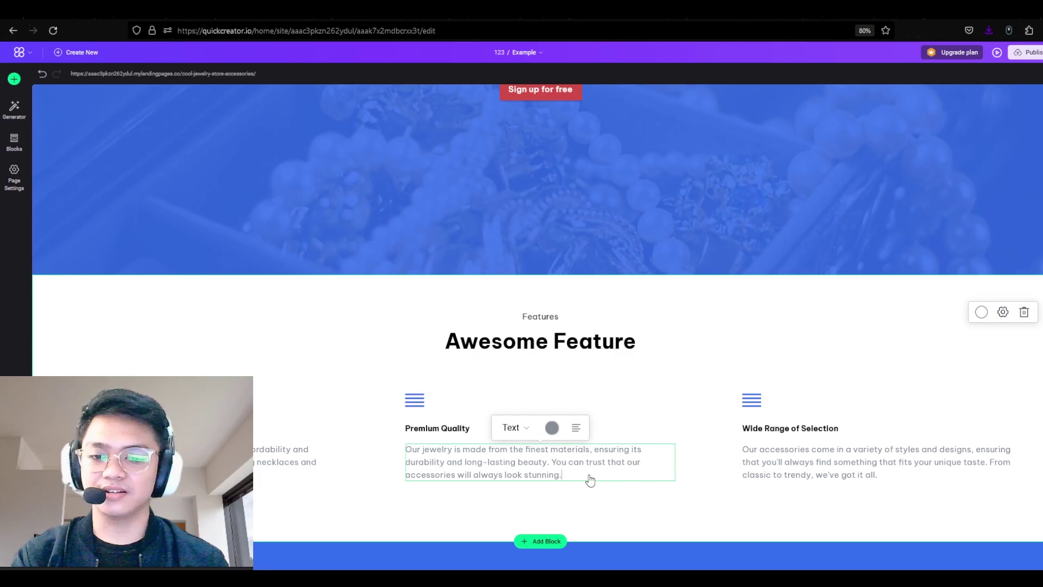
pyautogui.scroll(-1, 696, 337)
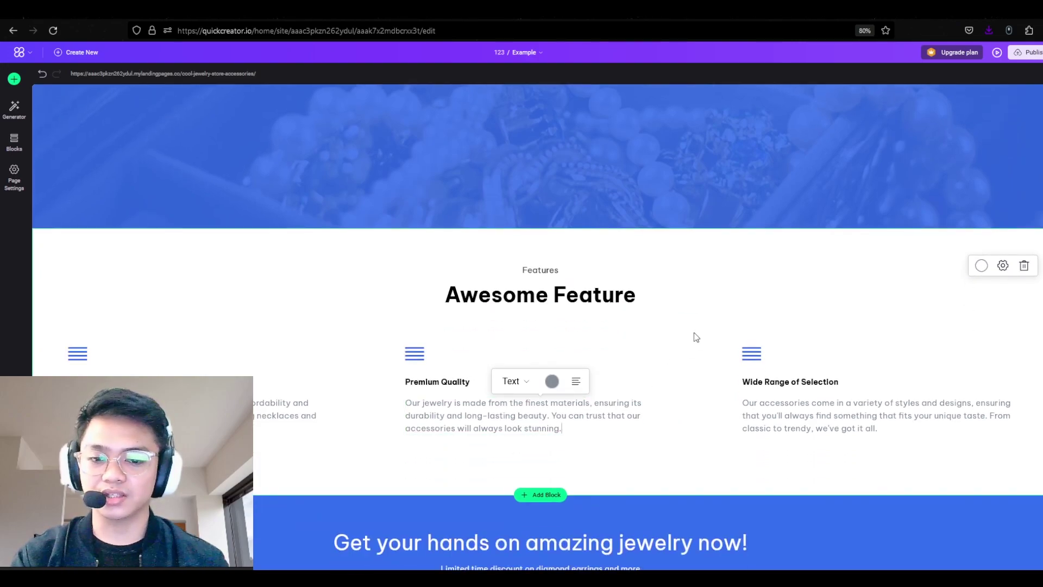
pyautogui.write('g')
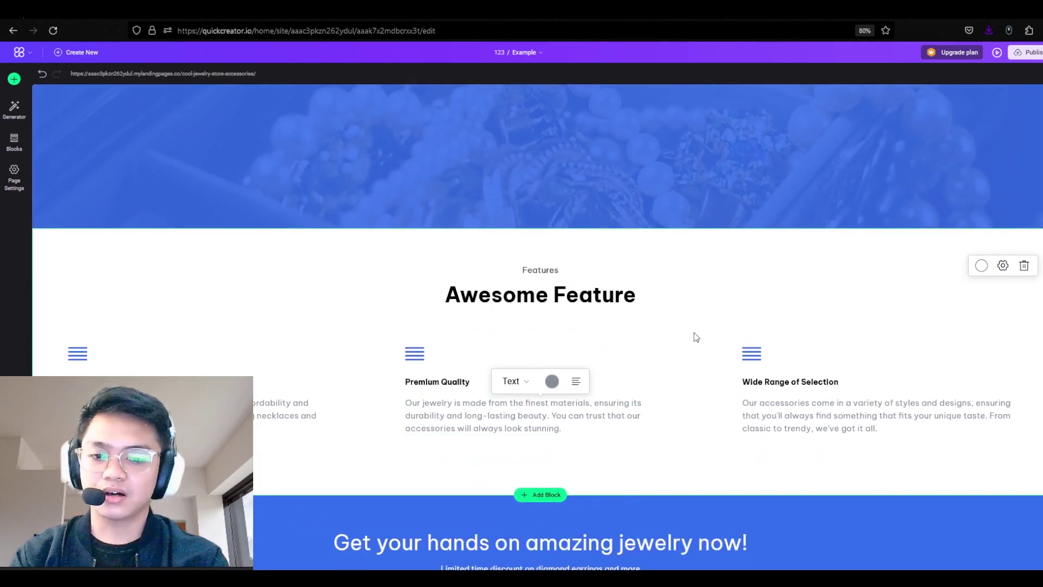
pyautogui.write('uarantee is your')
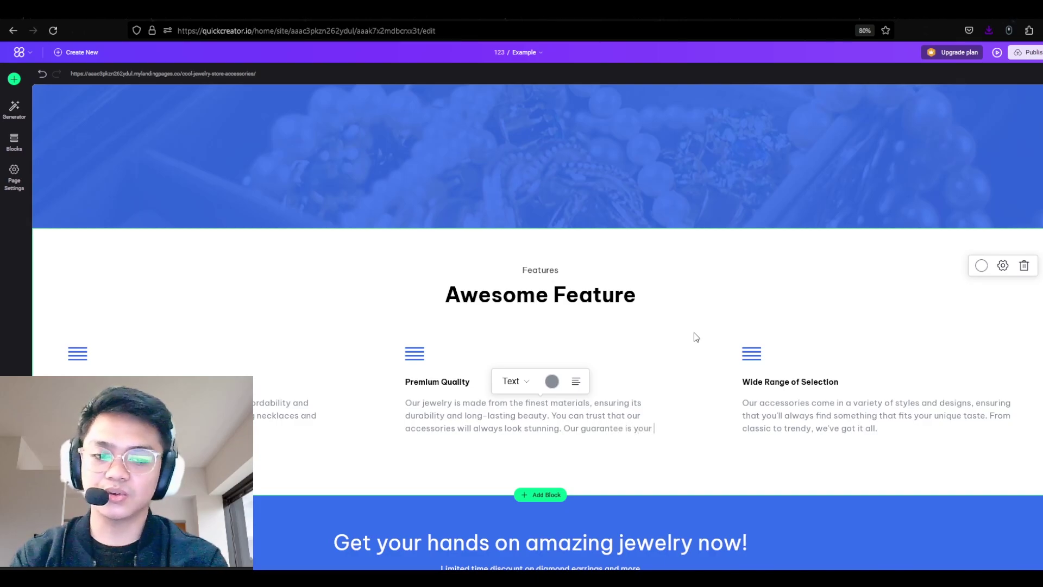
pyautogui.write(' satisfaction.')
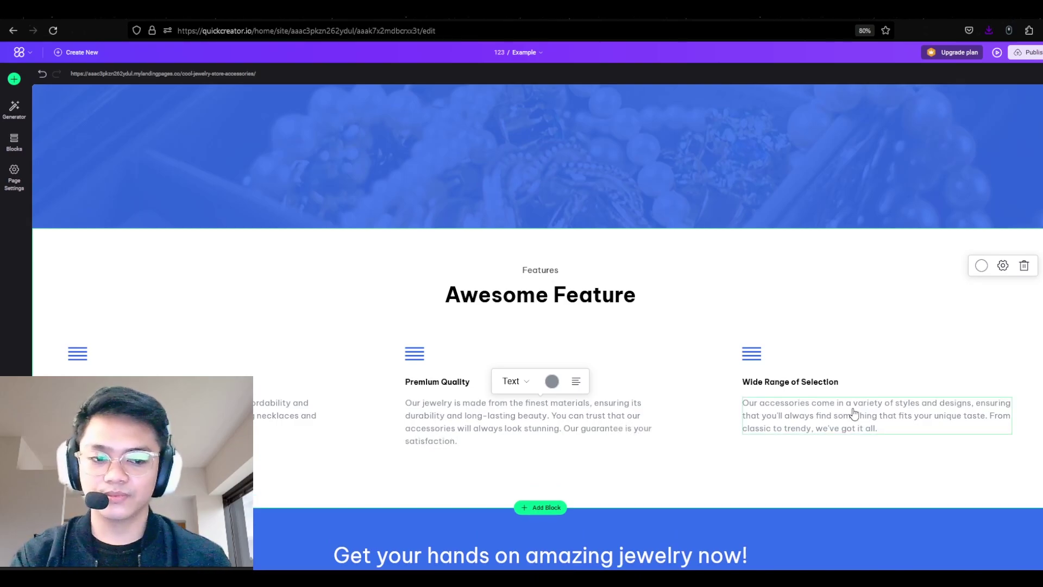
# Append 'A variety of jewelry that fits any occasion.' to the Wide Range of Selection description
pyautogui.click(901, 436)
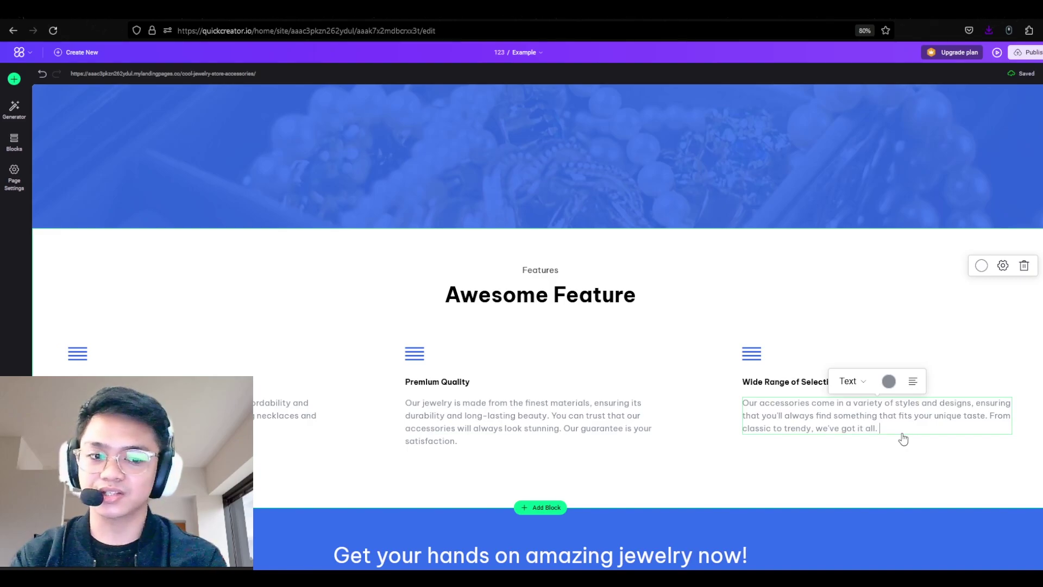
pyautogui.write('A variety of jewelry that fit')
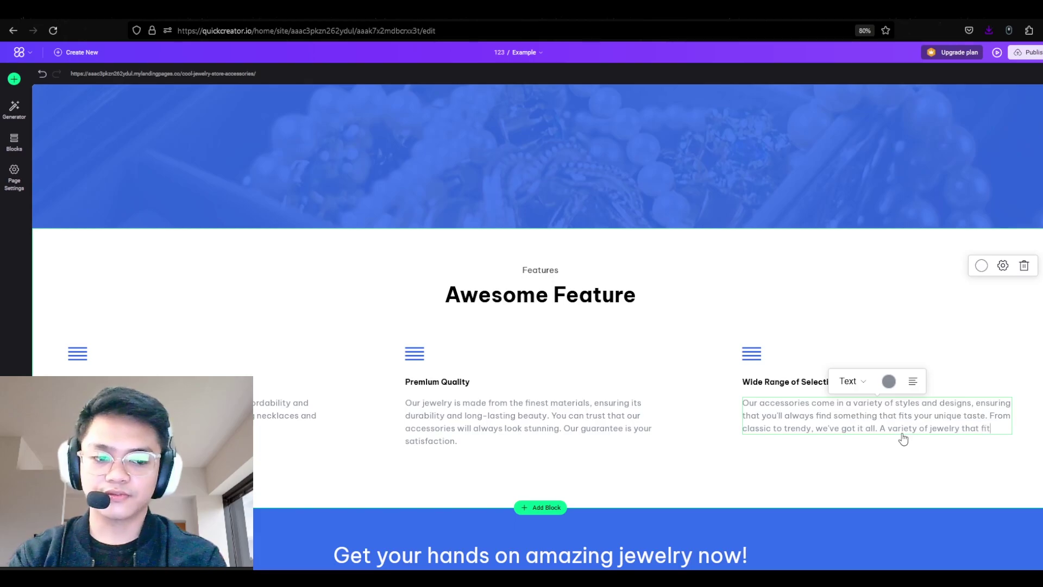
pyautogui.write('s any occassion.')
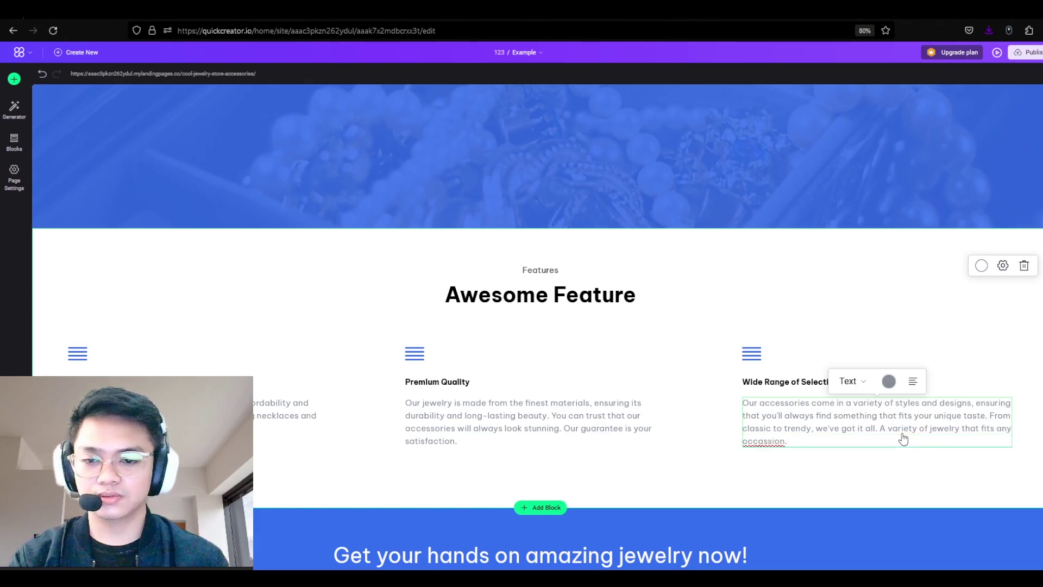
pyautogui.scroll(2, 903, 438)
# Move the blue sign-up banner block below the testimonials section
pyautogui.click(15, 143)
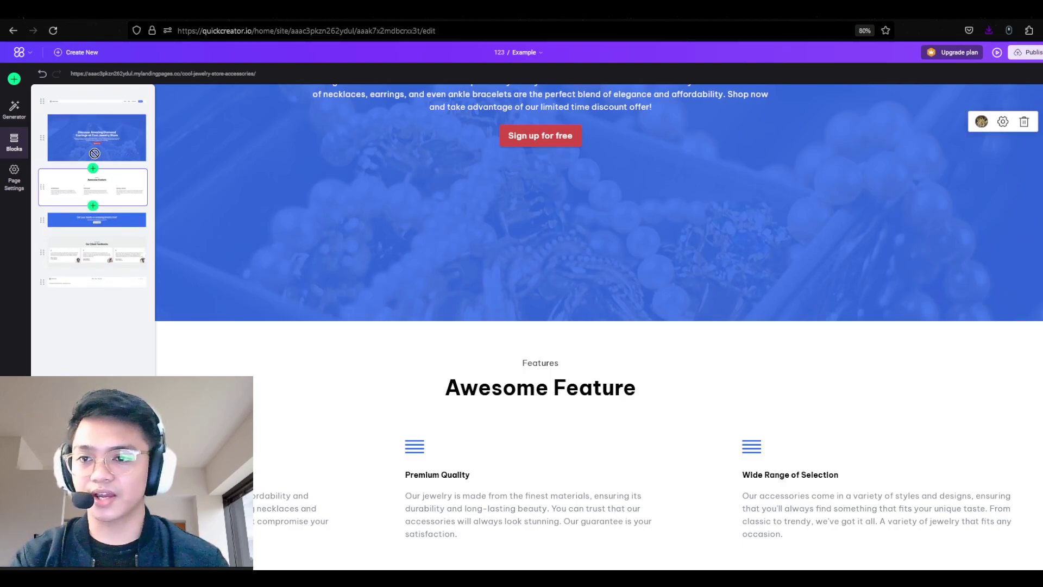
pyautogui.click(94, 279)
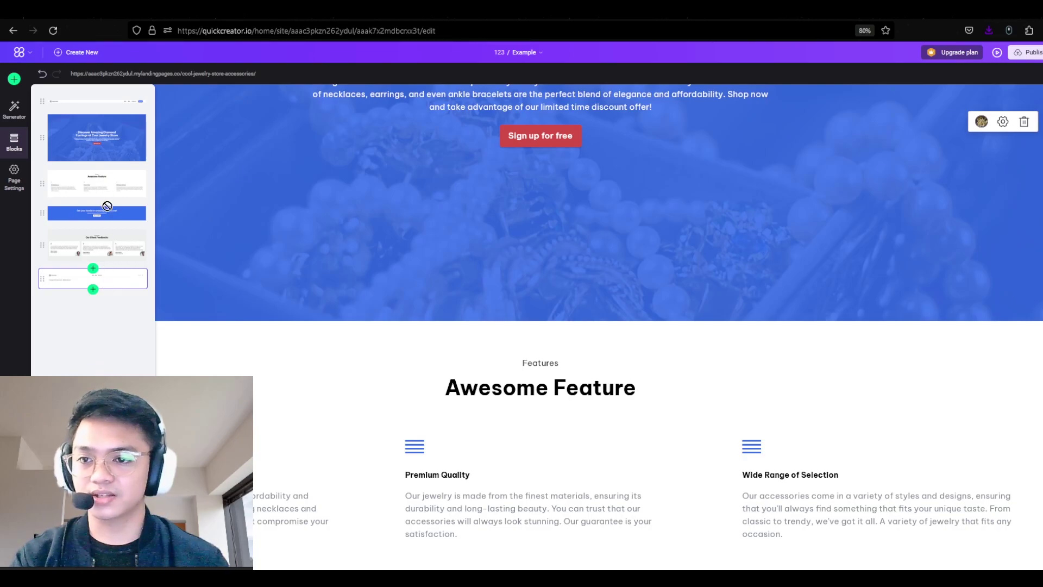
pyautogui.moveTo(107, 206)
pyautogui.mouseDown()
pyautogui.moveTo(45, 251)
pyautogui.moveTo(43, 209)
pyautogui.mouseUp()
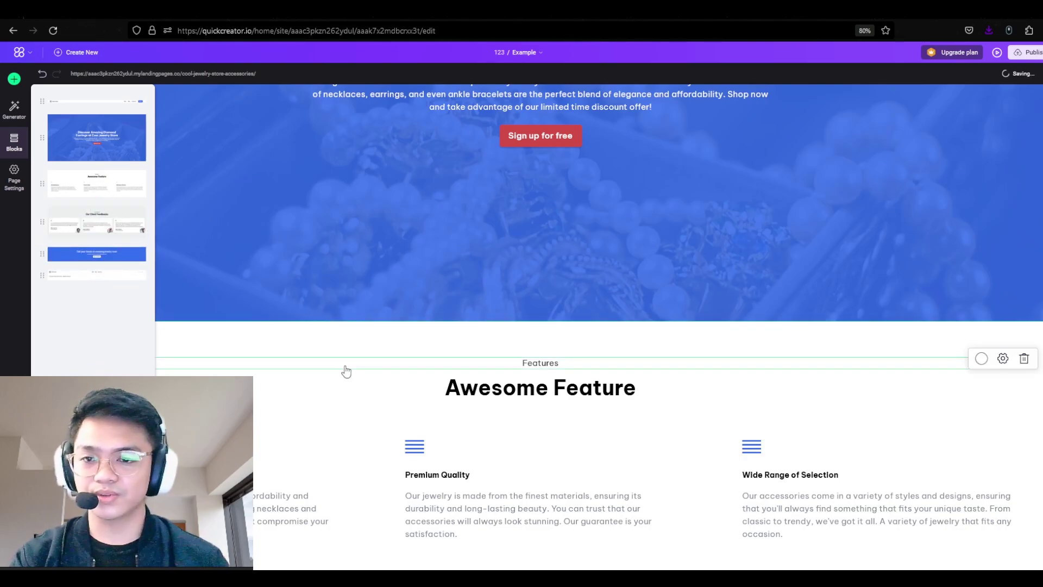
pyautogui.click(346, 371)
pyautogui.scroll(-4, 346, 371)
pyautogui.scroll(-3, 346, 372)
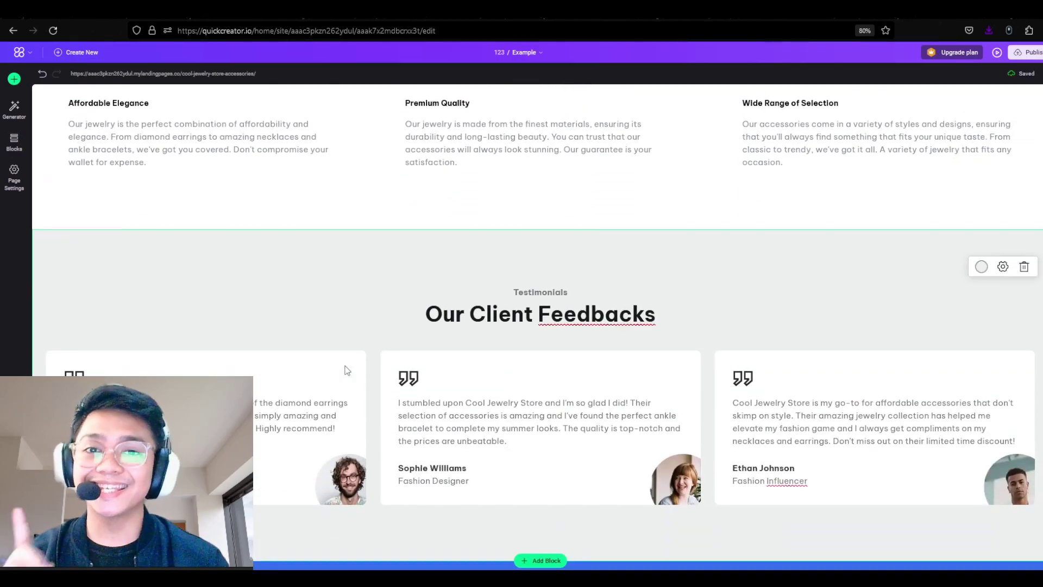
pyautogui.scroll(6, 346, 370)
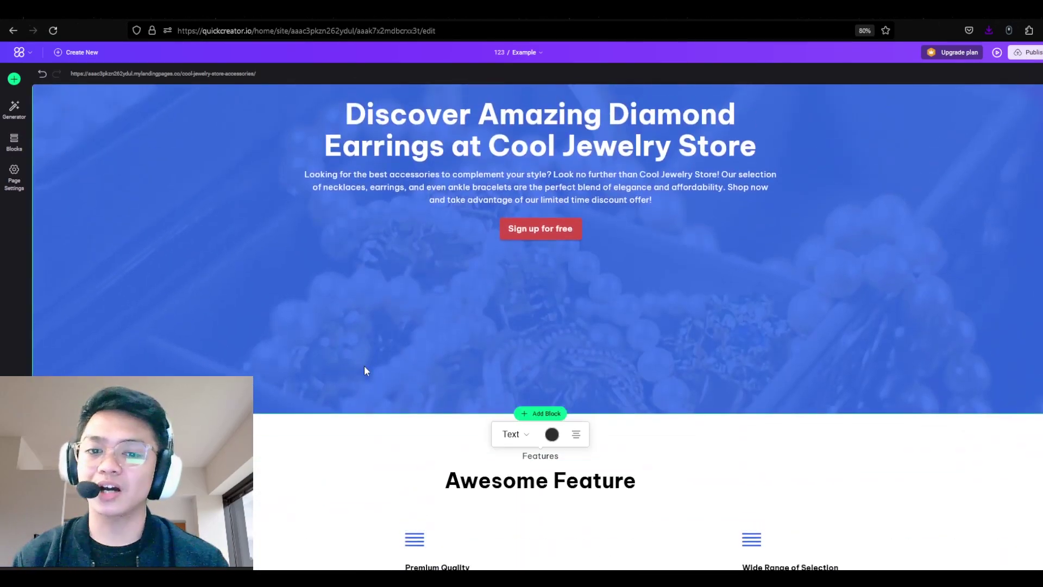
# Add the blue CTA block below the hero
pyautogui.click(542, 413)
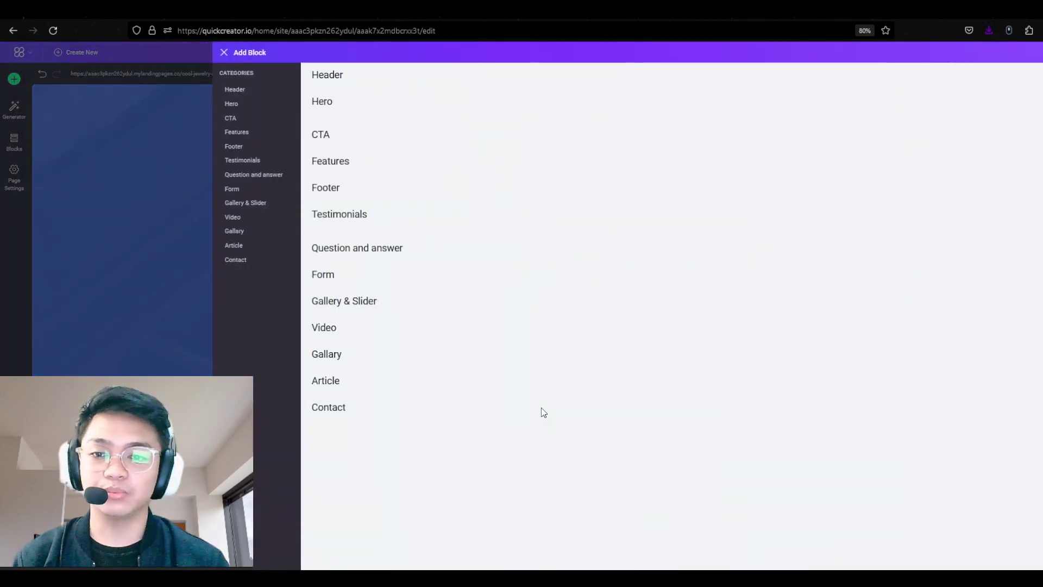
pyautogui.scroll(-4, 664, 375)
pyautogui.scroll(-1, 664, 375)
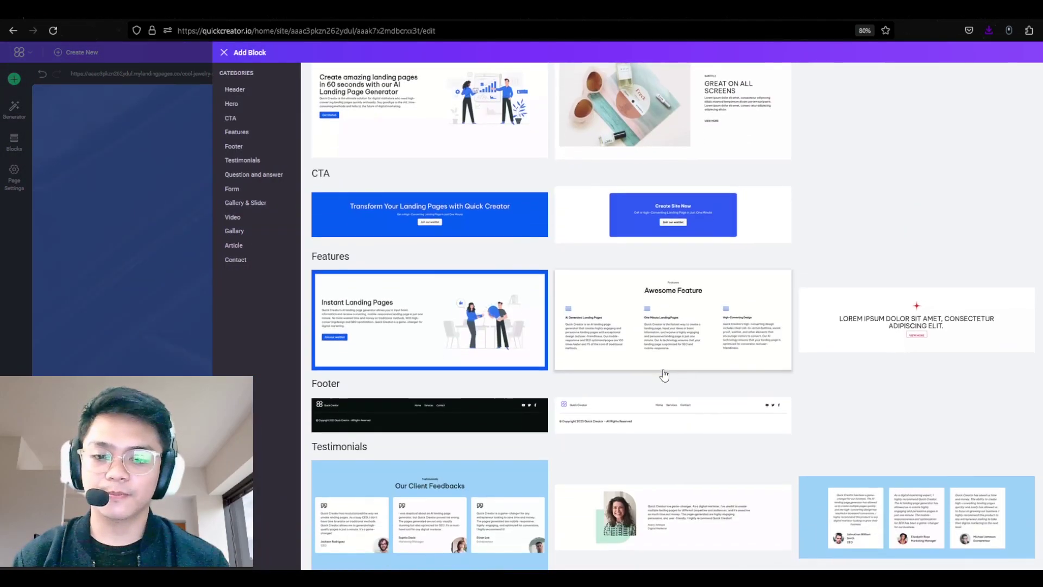
pyautogui.scroll(2, 663, 375)
pyautogui.click(419, 308)
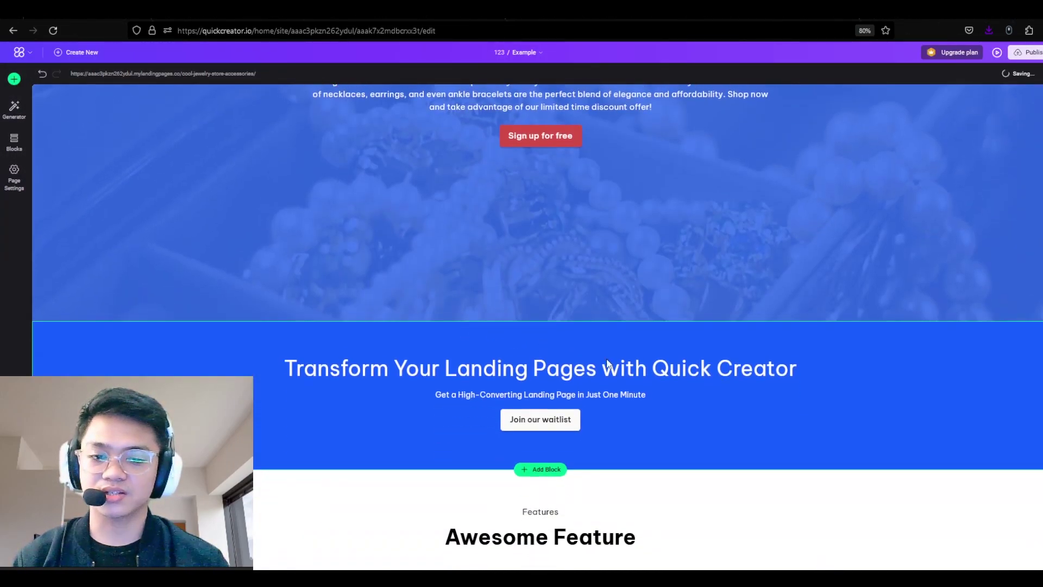
# Change the CTA heading to 'Transform Your Style and Fashion Sense with Cool Jewelry Store' and delete its subtitle
pyautogui.click(670, 371)
pyautogui.moveTo(829, 377); pyautogui.dragTo(448, 369)
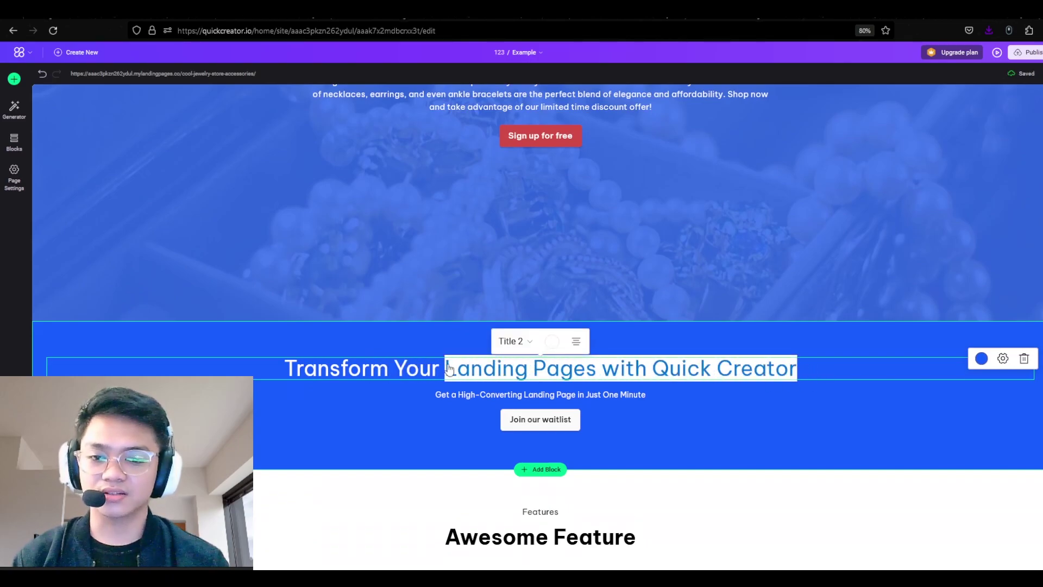
pyautogui.write('Styl')
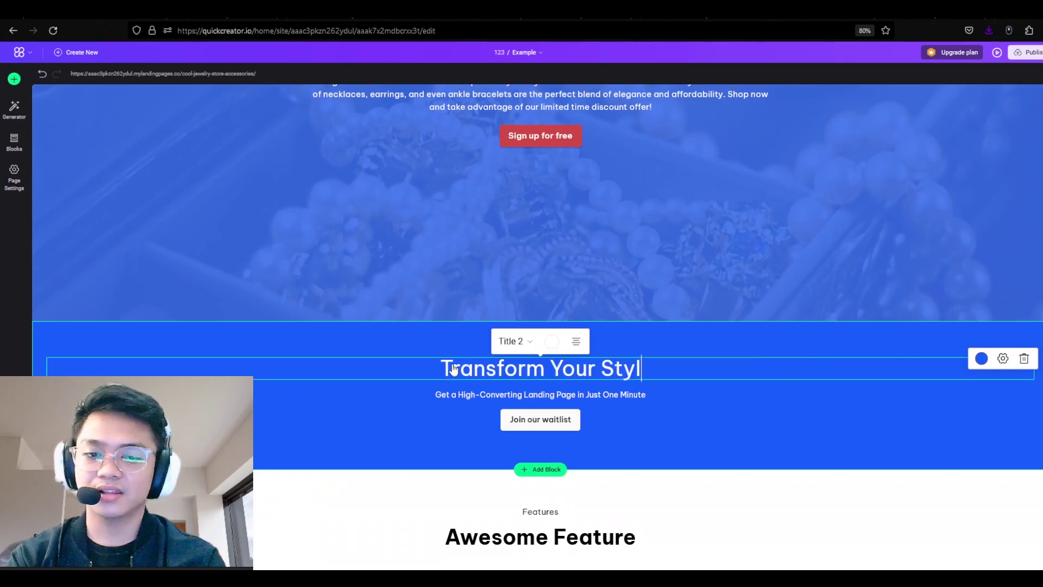
pyautogui.write('e and Fashion Sense with')
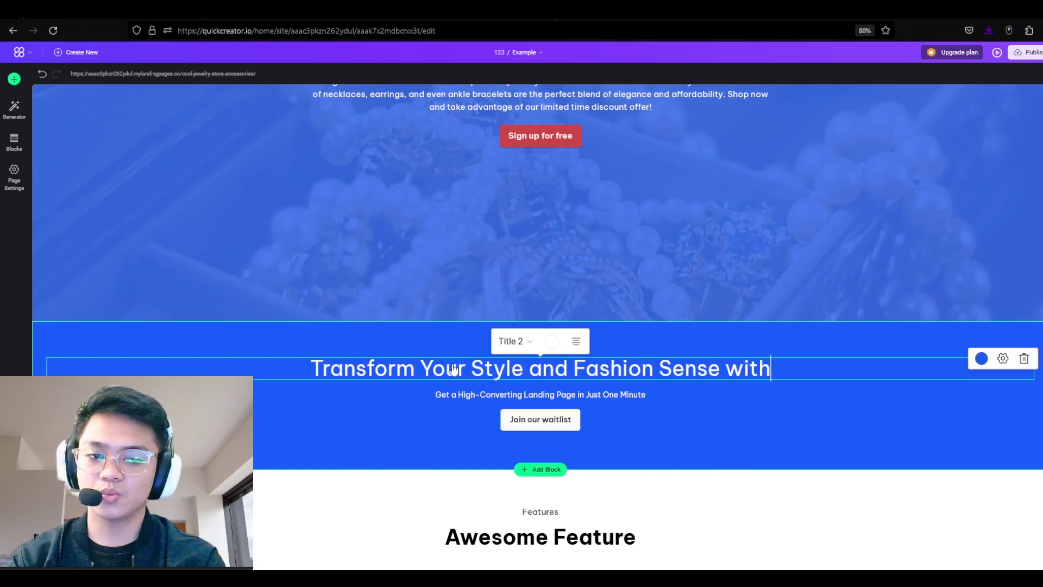
pyautogui.write(' Cool Jewelry')
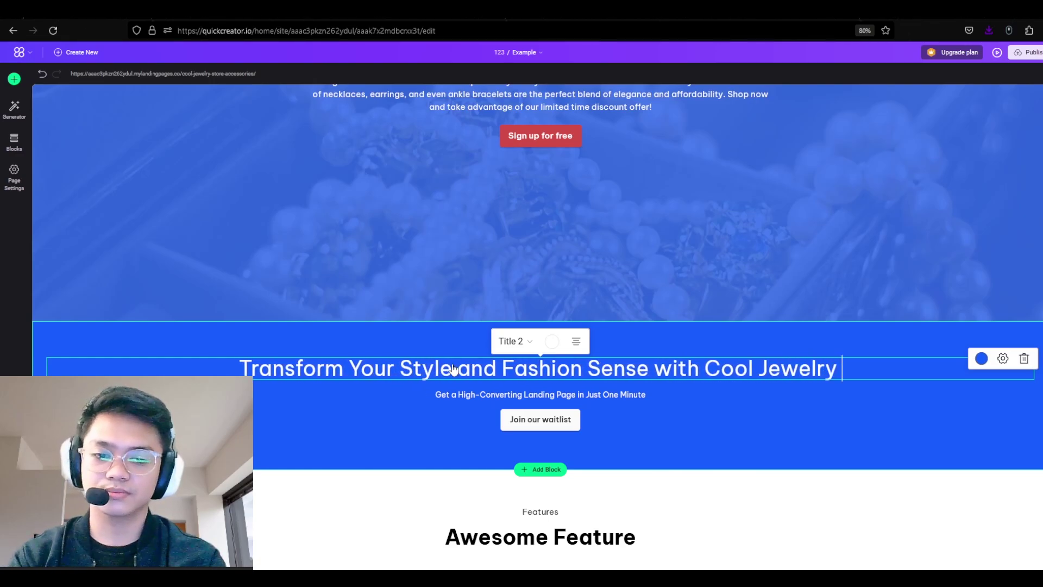
pyautogui.write(' Store')
pyautogui.tripleClick(467, 395)
pyautogui.press('BackSpace')
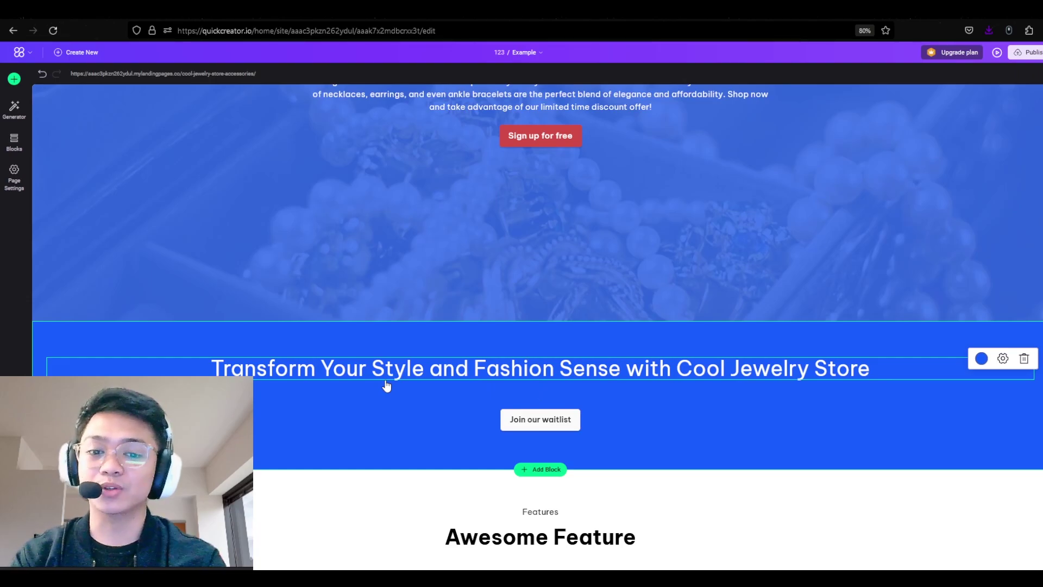
# Turn off the hero's Buttons toggle to hide the 'Sign up for free' button
pyautogui.scroll(4, 386, 385)
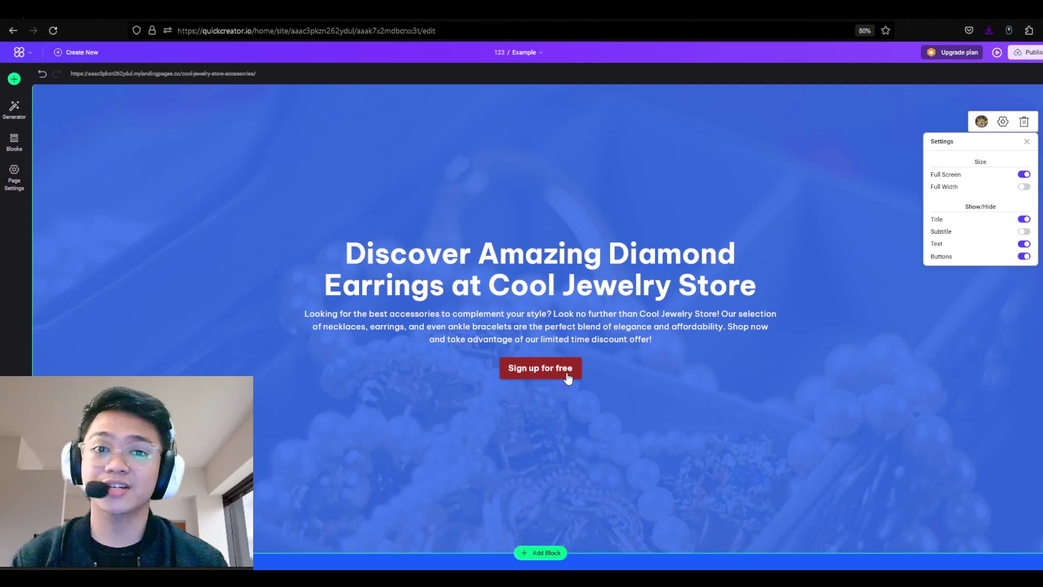
pyautogui.click(1025, 257)
pyautogui.scroll(-2, 586, 404)
pyautogui.scroll(-2, 587, 404)
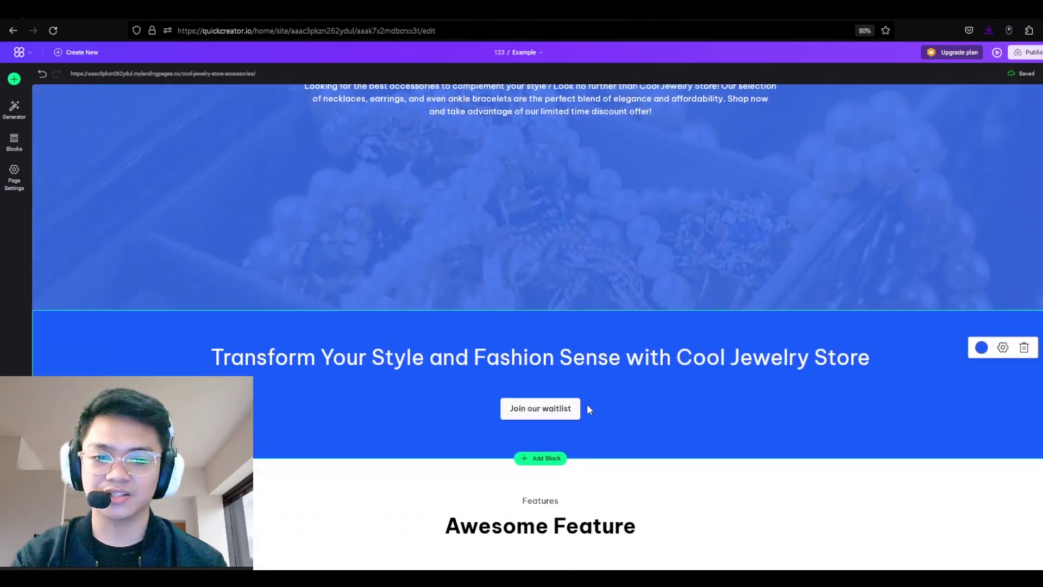
# Zoom in, switch to the mobile preview and scroll through the whole phone layout
pyautogui.hotkey('ctrl', '+')
pyautogui.hotkey('ctrl', '+')
pyautogui.hotkey('ctrl', '+')
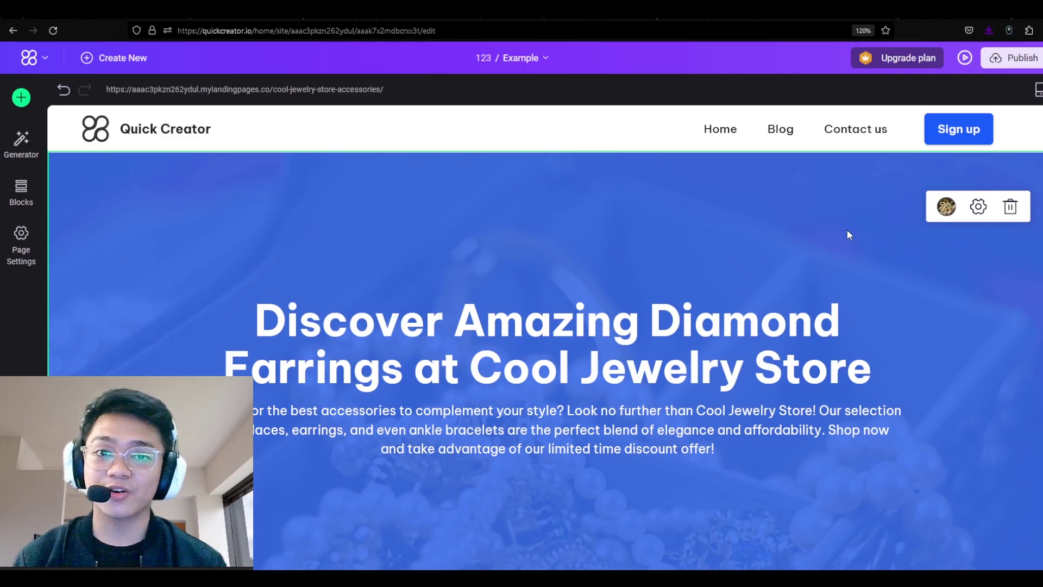
pyautogui.moveTo(815, 129)
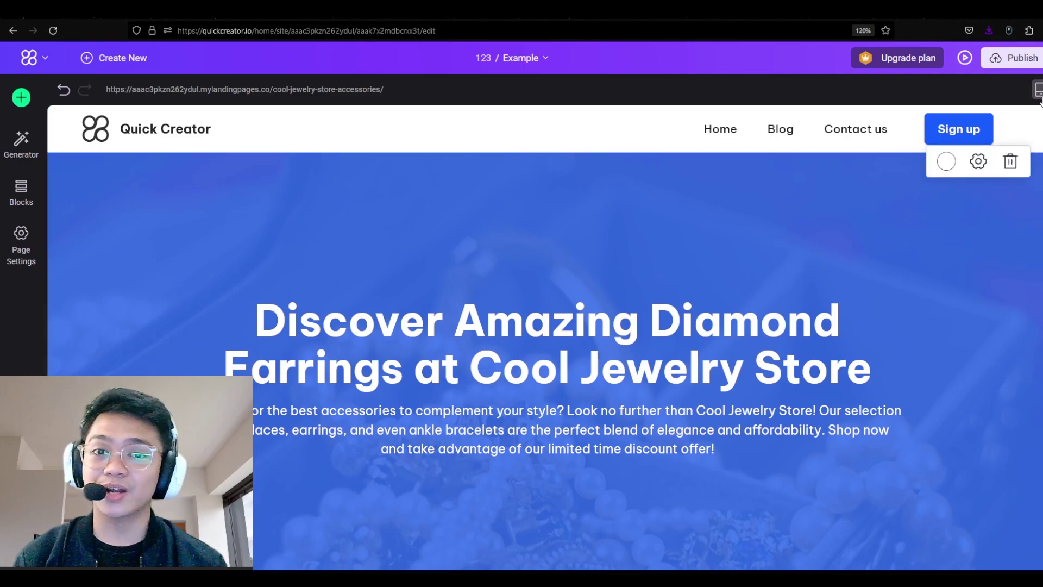
pyautogui.click(1039, 91)
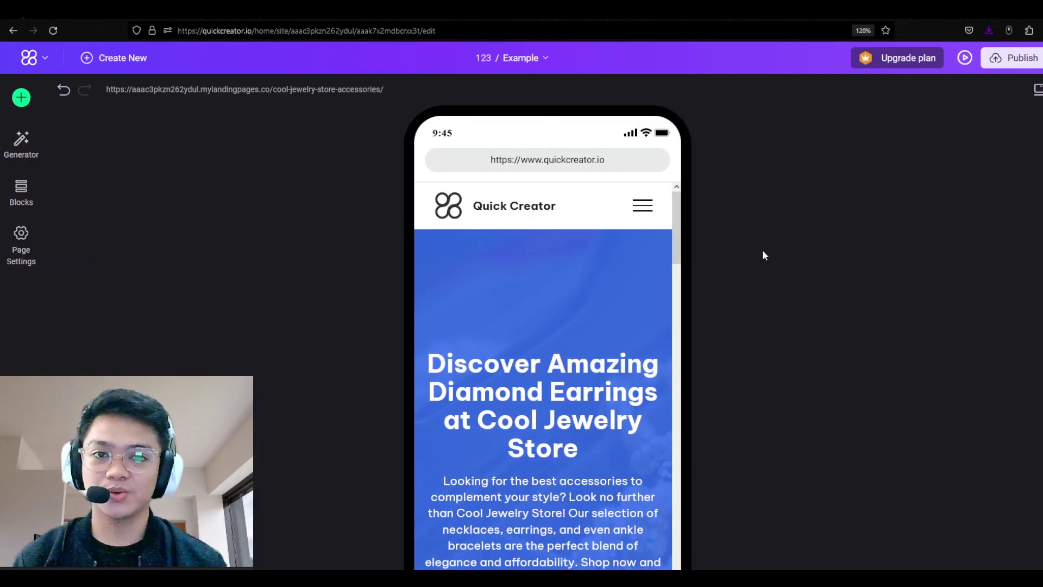
pyautogui.scroll(-2, 679, 251)
pyautogui.scroll(-2, 683, 269)
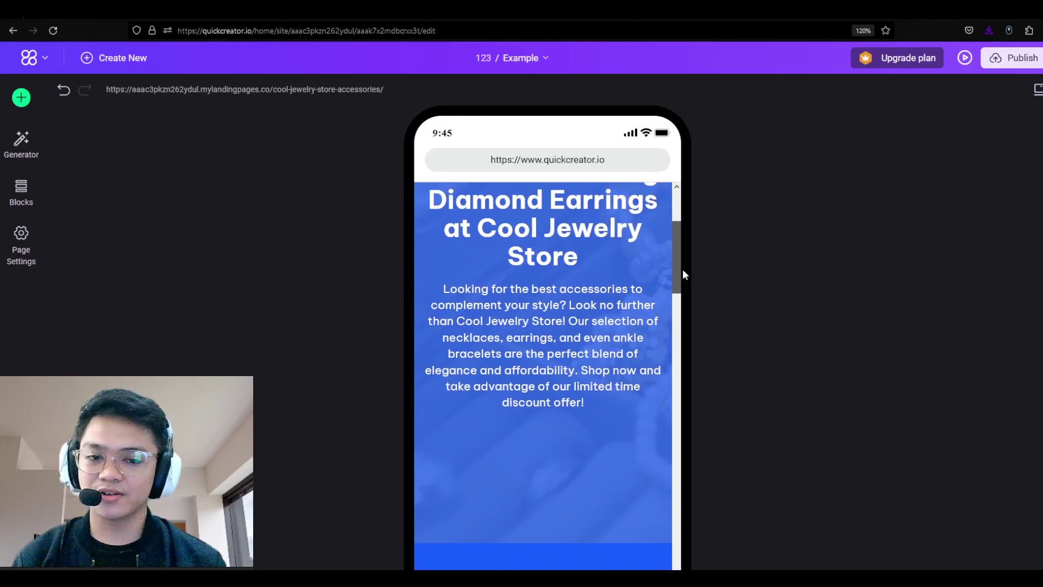
pyautogui.scroll(-2, 687, 304)
pyautogui.scroll(-2, 694, 324)
pyautogui.scroll(-1, 698, 334)
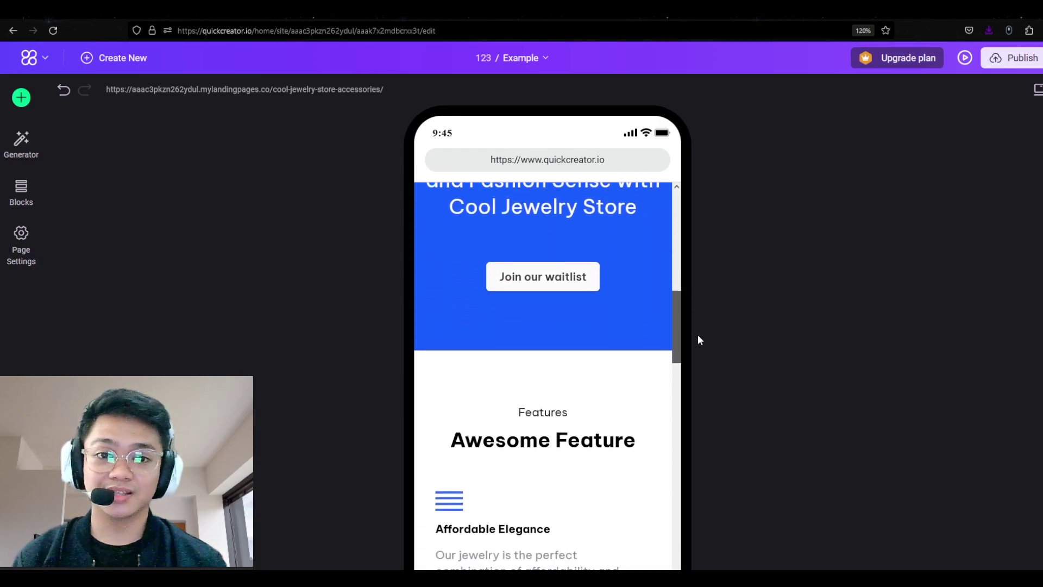
pyautogui.scroll(-1, 700, 347)
pyautogui.scroll(-2, 704, 360)
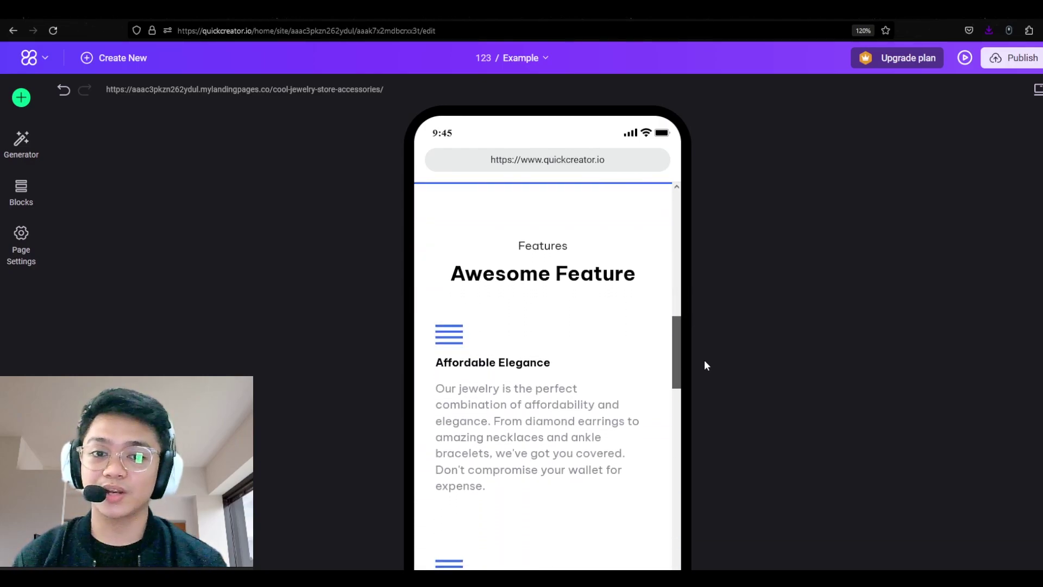
pyautogui.scroll(-1, 706, 364)
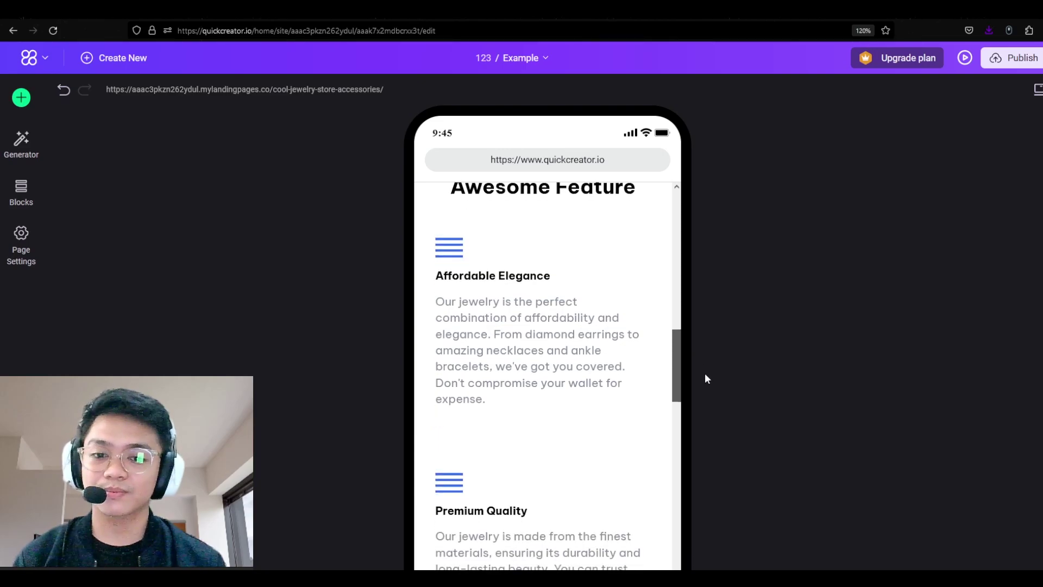
pyautogui.scroll(-4, 706, 381)
pyautogui.scroll(-1, 715, 412)
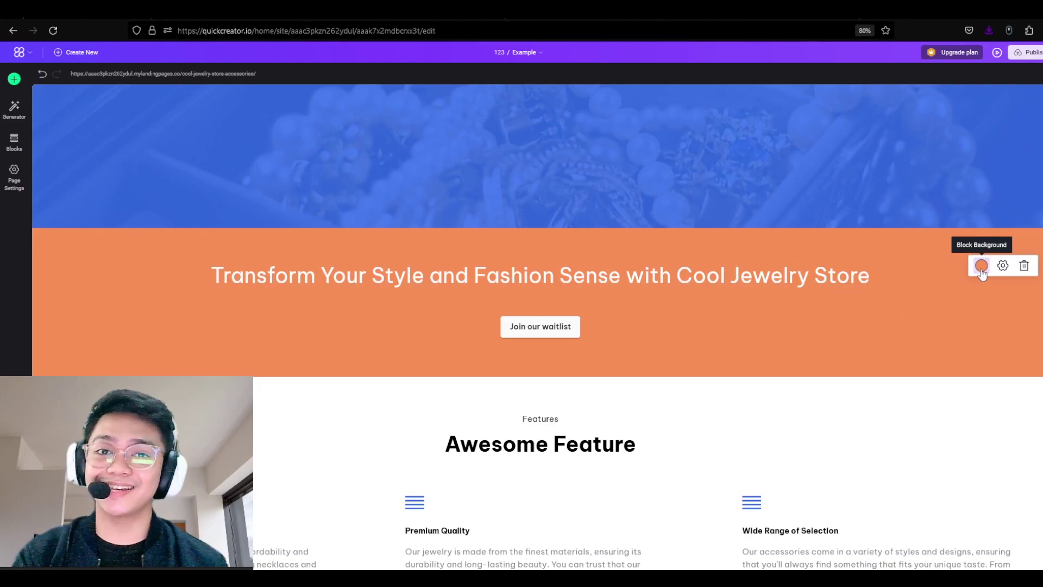
# Try red and teal CTA background swatches, then switch the background to an image
pyautogui.click(982, 266)
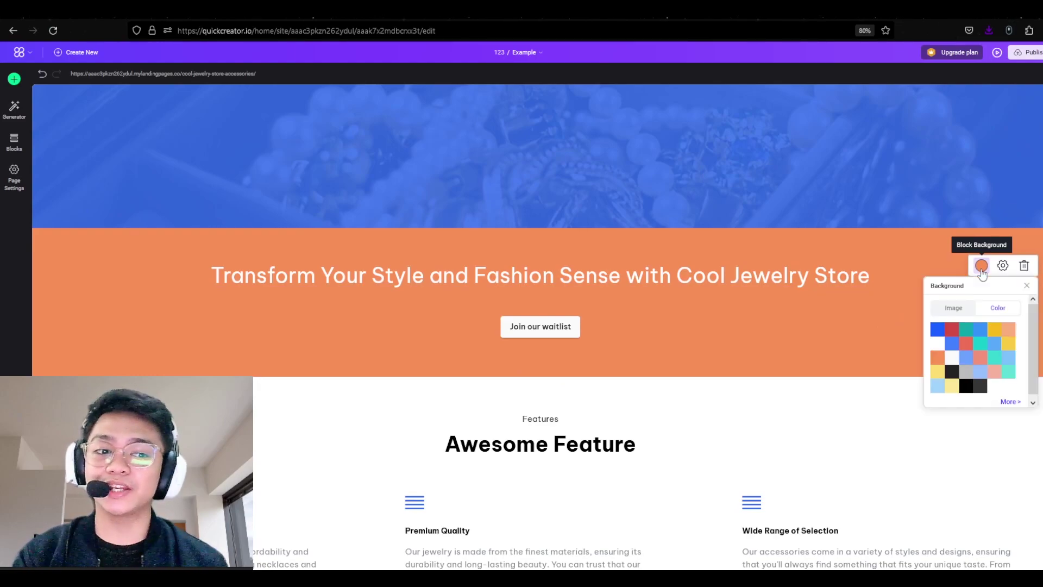
pyautogui.click(952, 329)
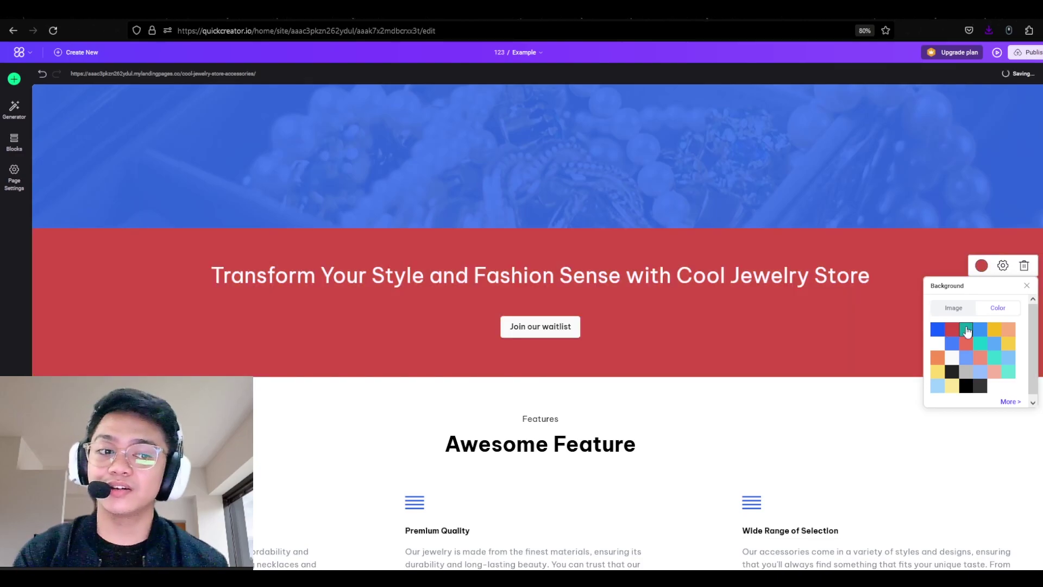
pyautogui.click(966, 329)
pyautogui.click(955, 307)
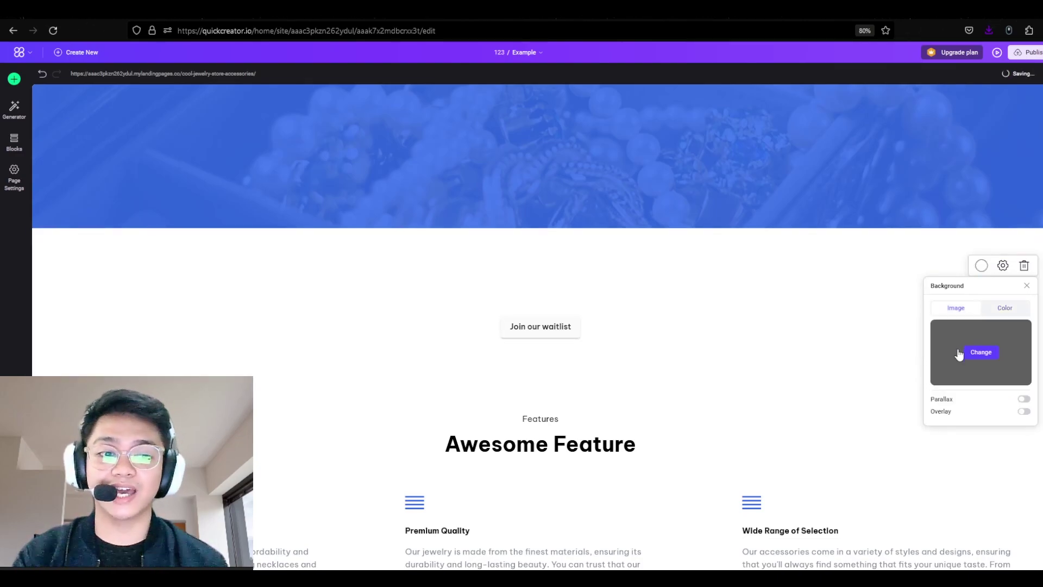
pyautogui.click(967, 352)
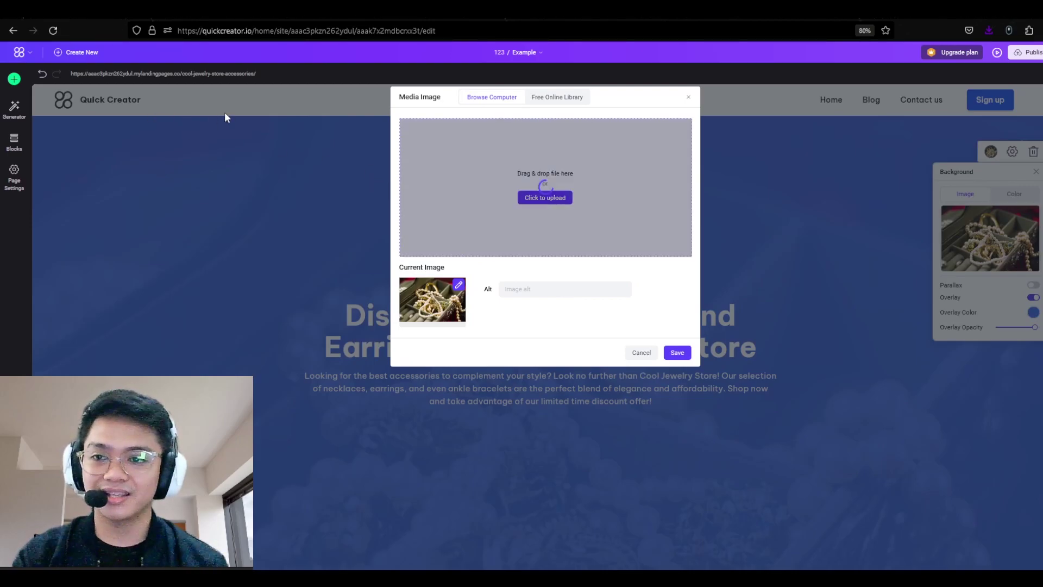
# Lower the hero's background overlay opacity to 0.2 and pick a different overlay colour
pyautogui.click(1003, 152)
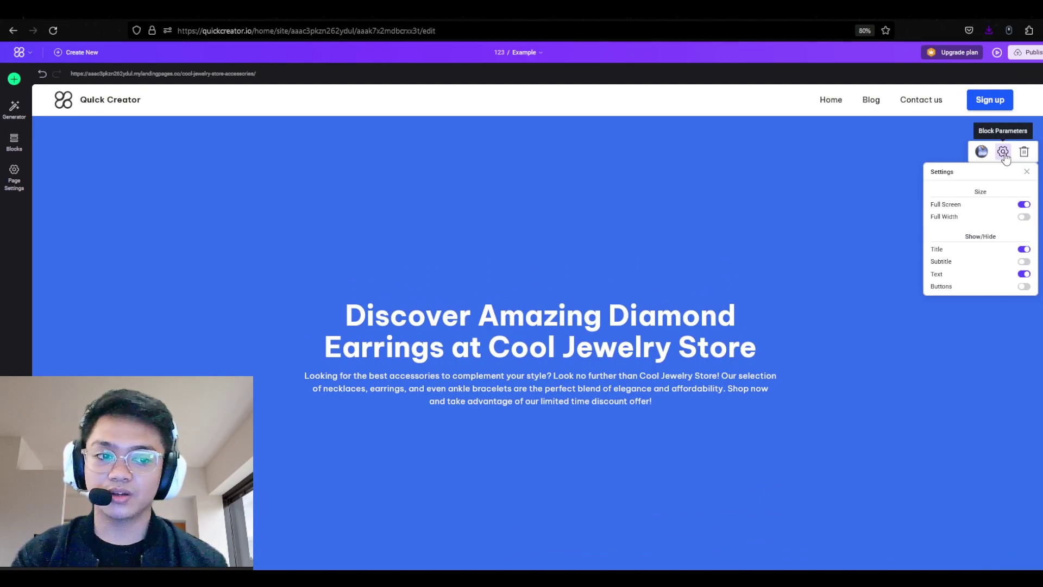
pyautogui.click(981, 152)
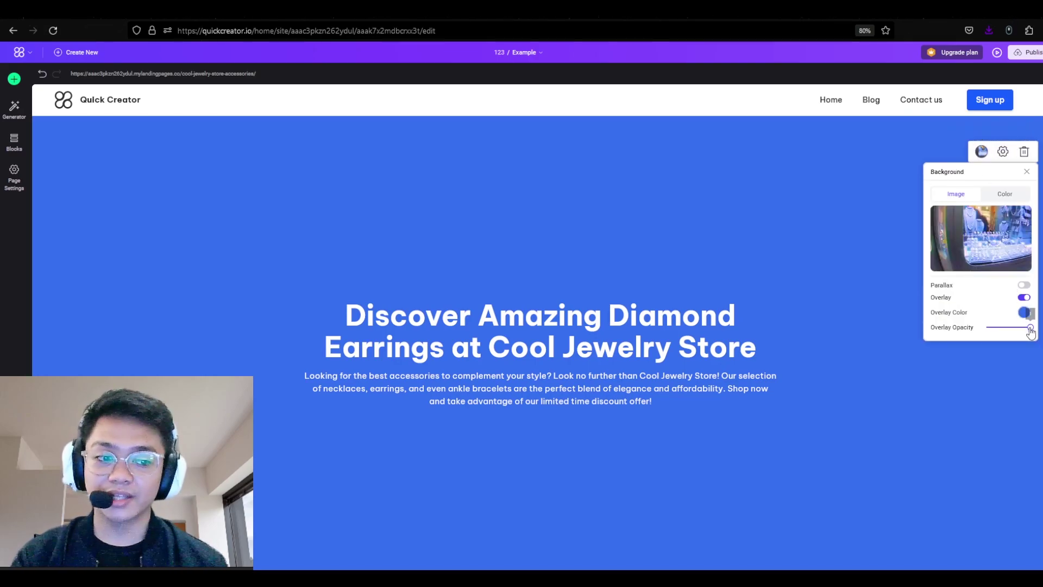
pyautogui.moveTo(1030, 327); pyautogui.dragTo(991, 327)
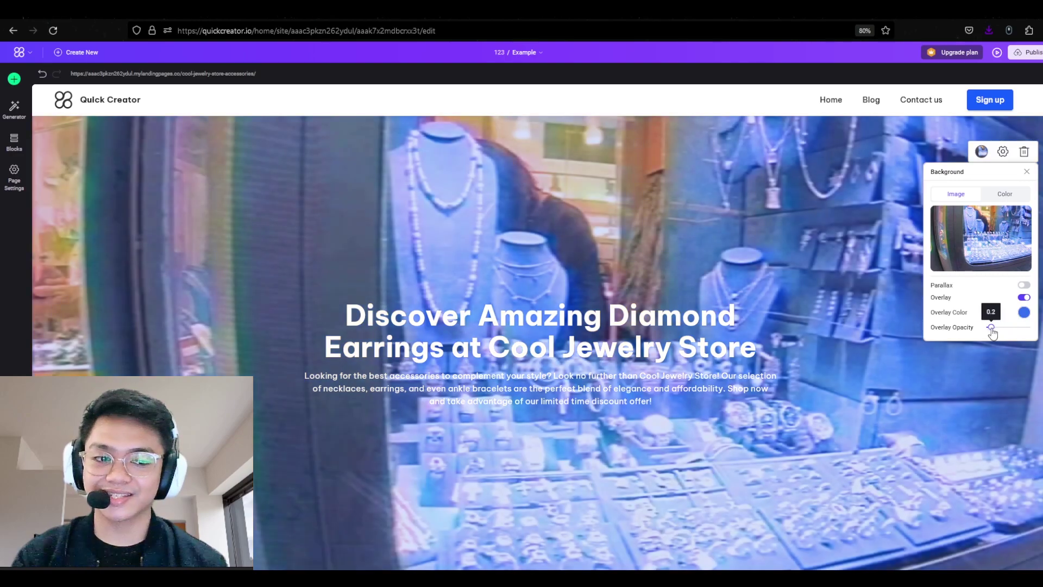
pyautogui.click(1025, 313)
pyautogui.click(1009, 338)
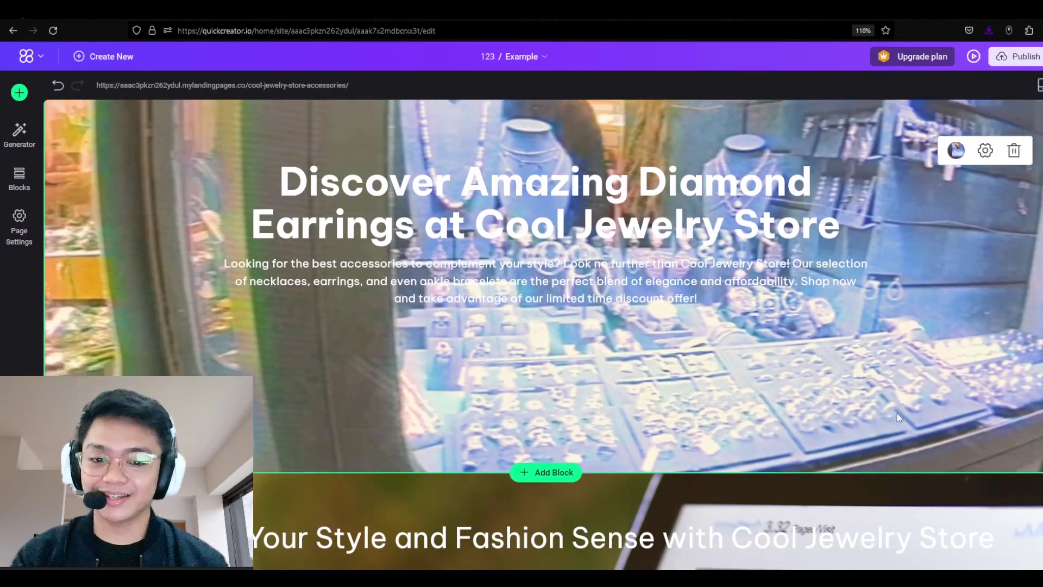
pyautogui.scroll(-3, 899, 417)
pyautogui.scroll(-3, 887, 425)
pyautogui.scroll(-3, 885, 421)
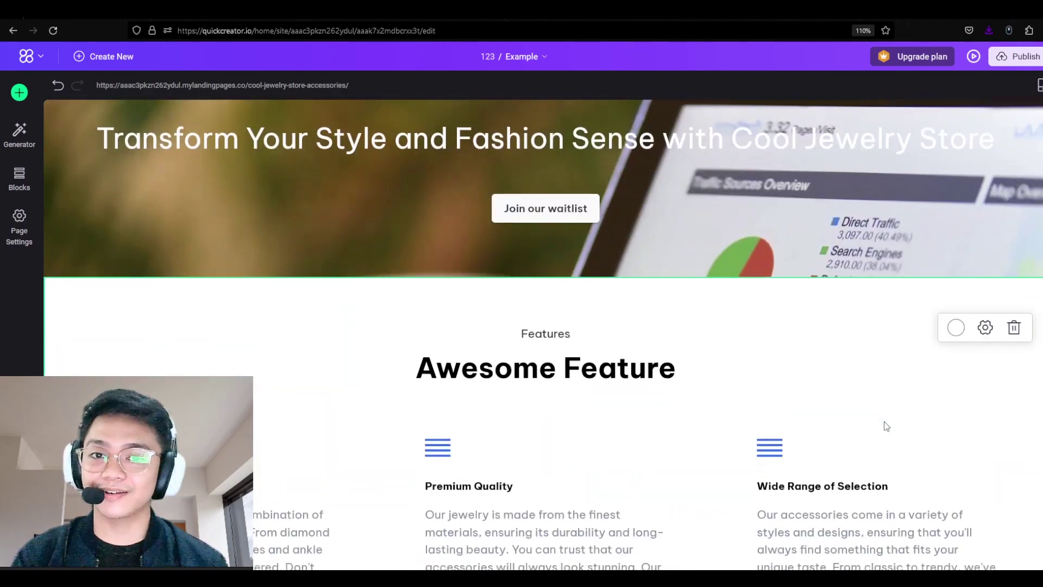